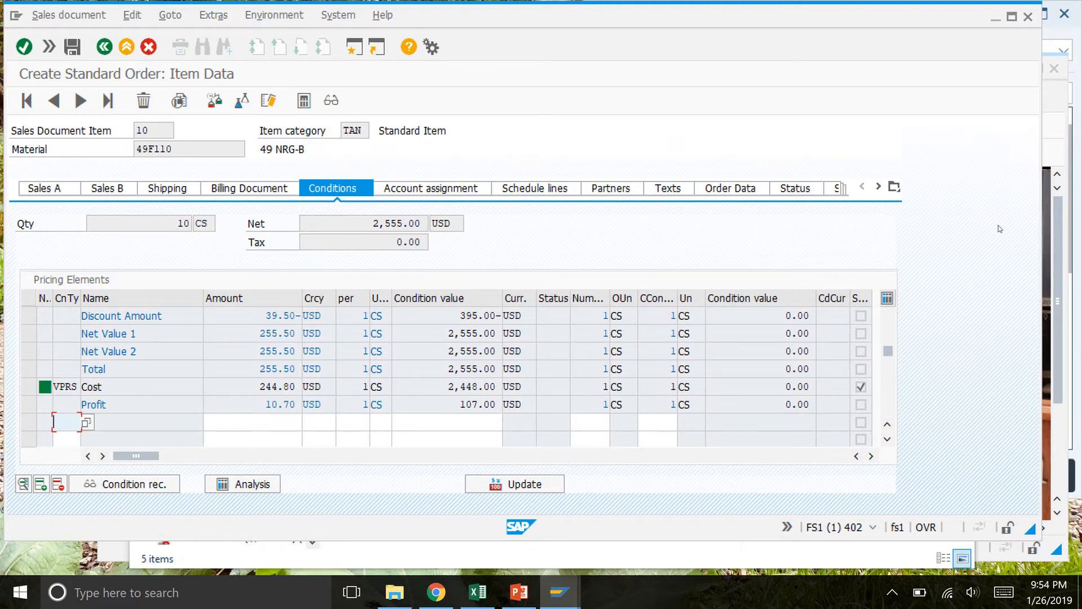
Step: Switch to the SAP Easy Access session and open VK11 - Create among the Sales and Distribution condition master data, under Select Using Condition Type
left_click(1060, 108)
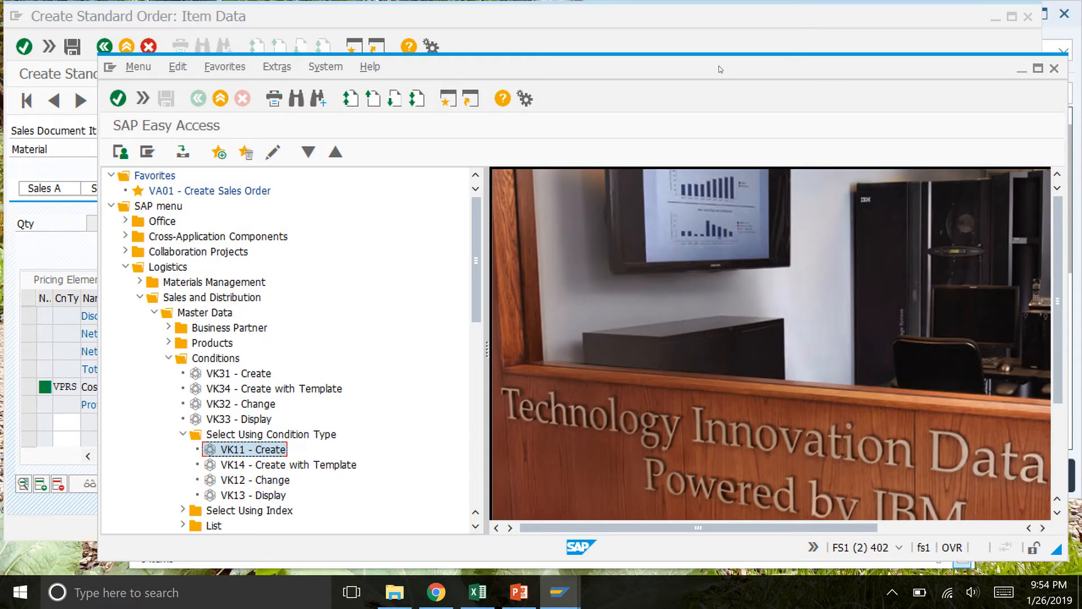
left_click_drag(718, 66, 719, 43)
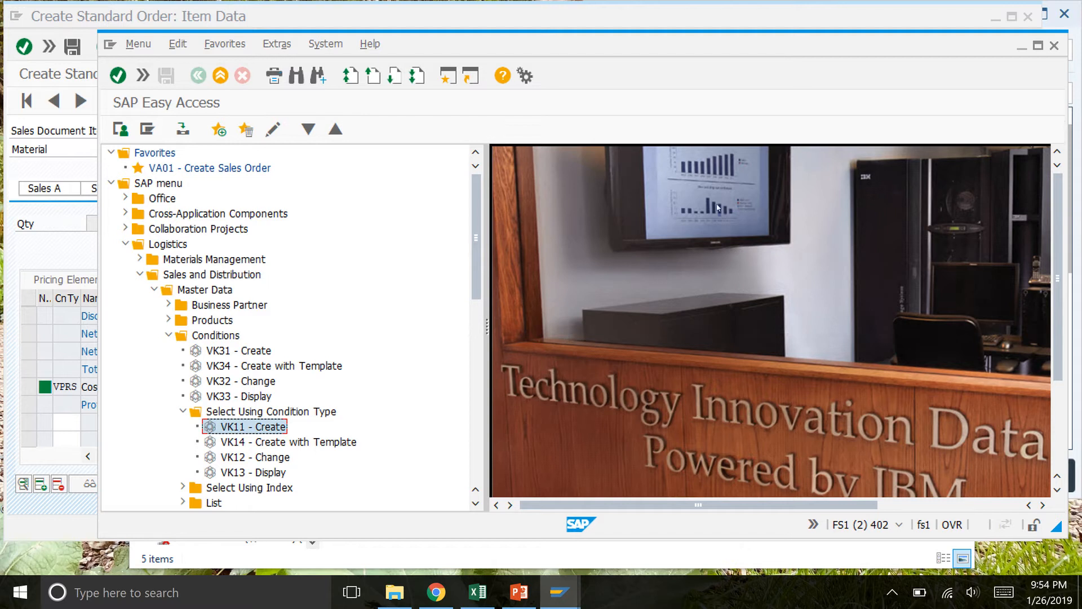
double_click(173, 246)
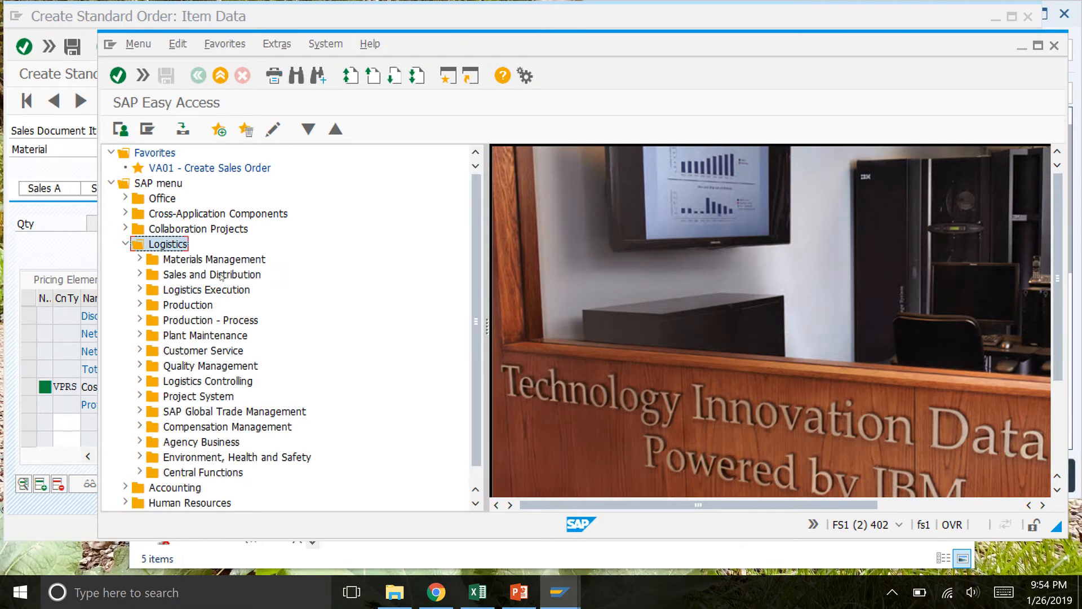
double_click(220, 276)
double_click(224, 291)
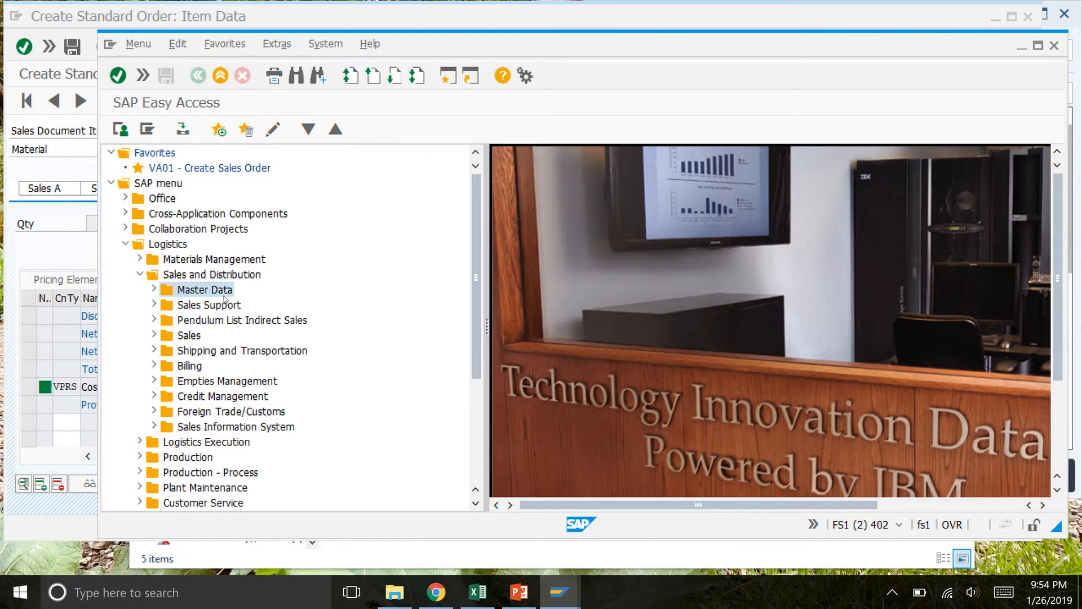
double_click(220, 336)
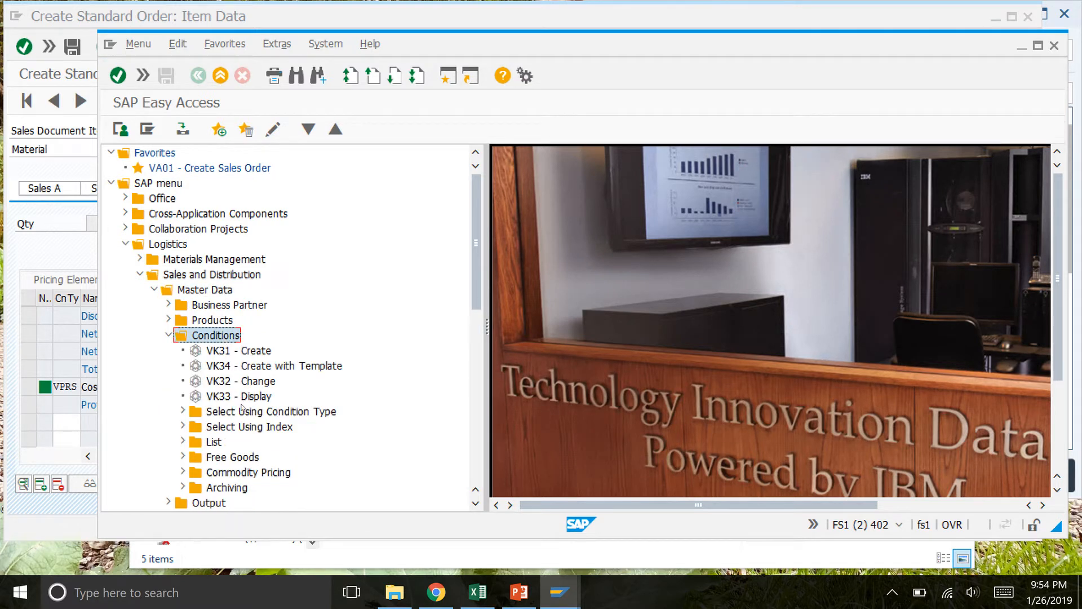
double_click(268, 415)
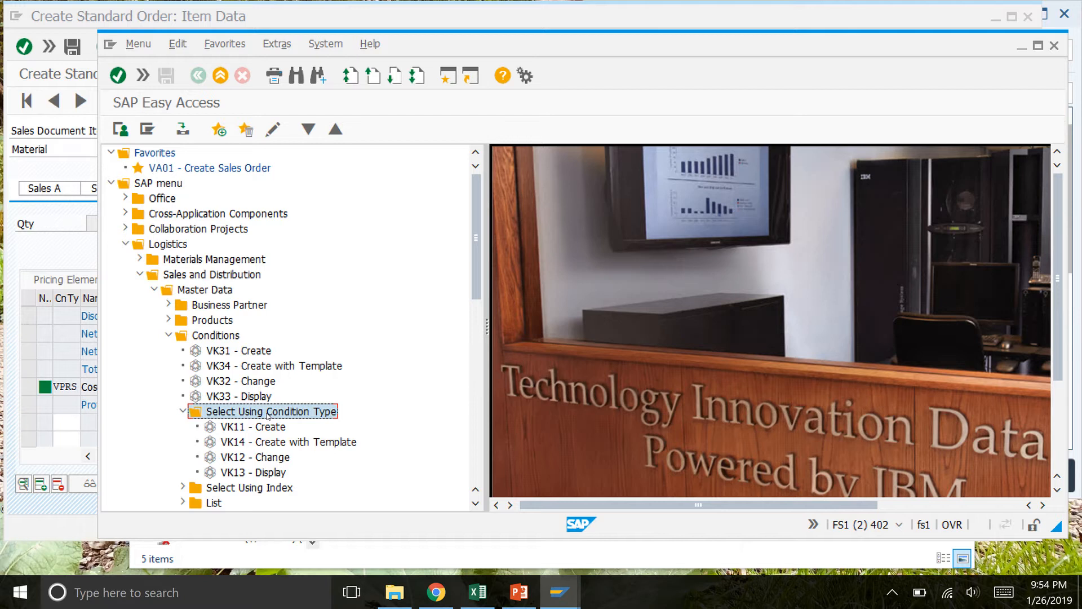
double_click(271, 430)
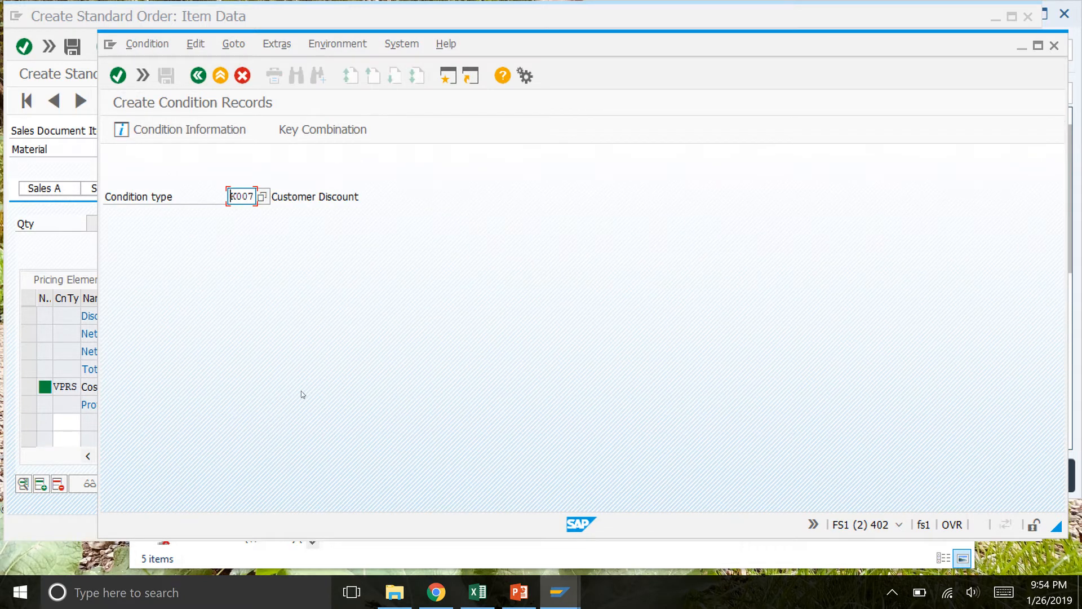
Step: Set the condition type to KA00 and open its fast entry for customer/material with release status
double_click(242, 196)
double_click(233, 197)
key("BackSpace")
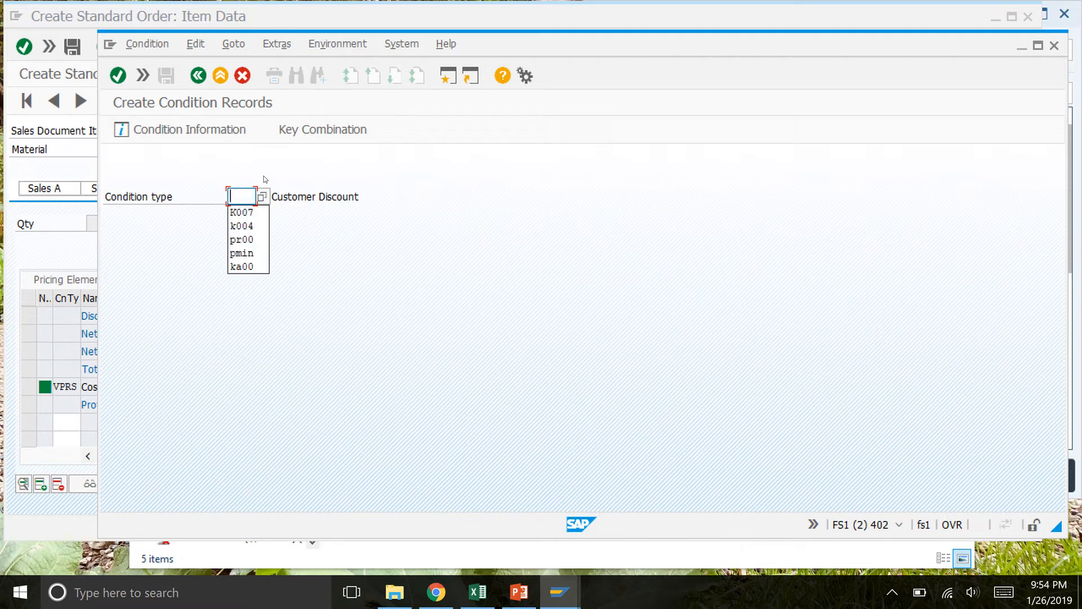
type("ka")
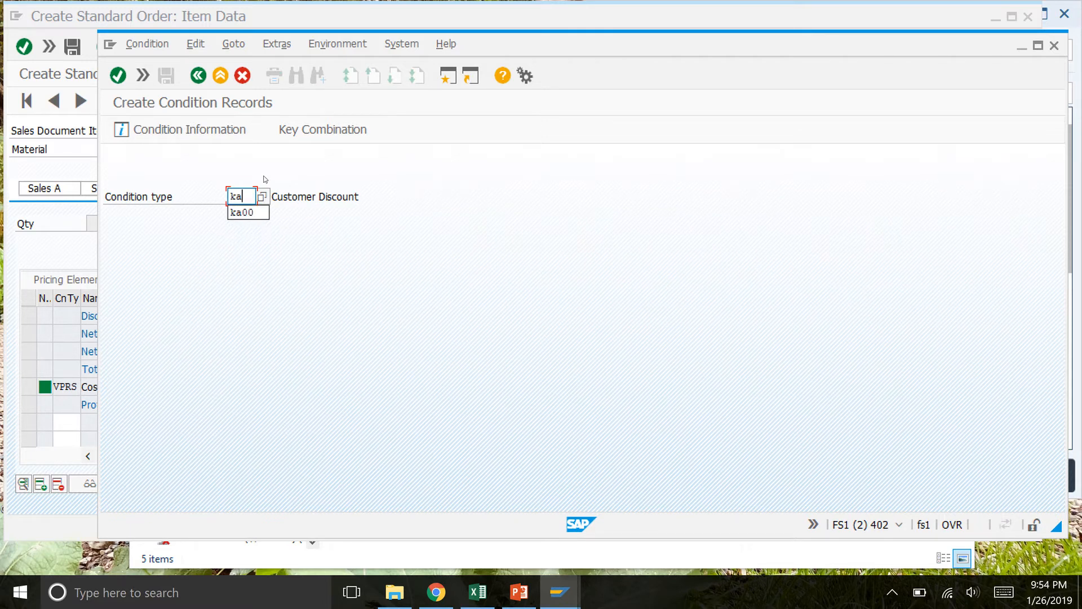
type("00")
left_click(122, 78)
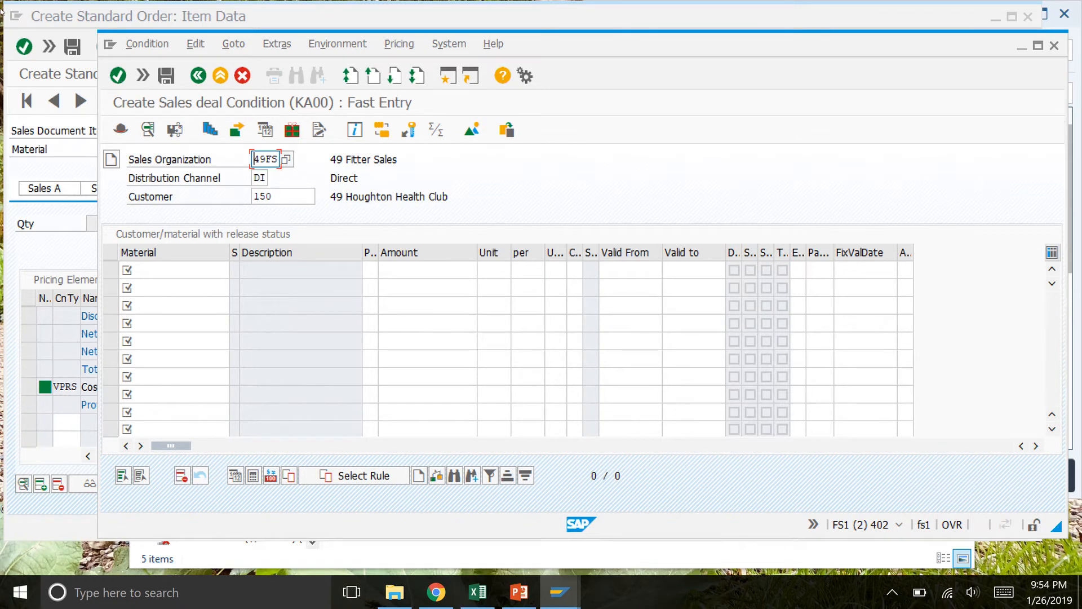
Step: Enter material 49F110 in the first line of the condition table and open its scales
left_click(186, 265)
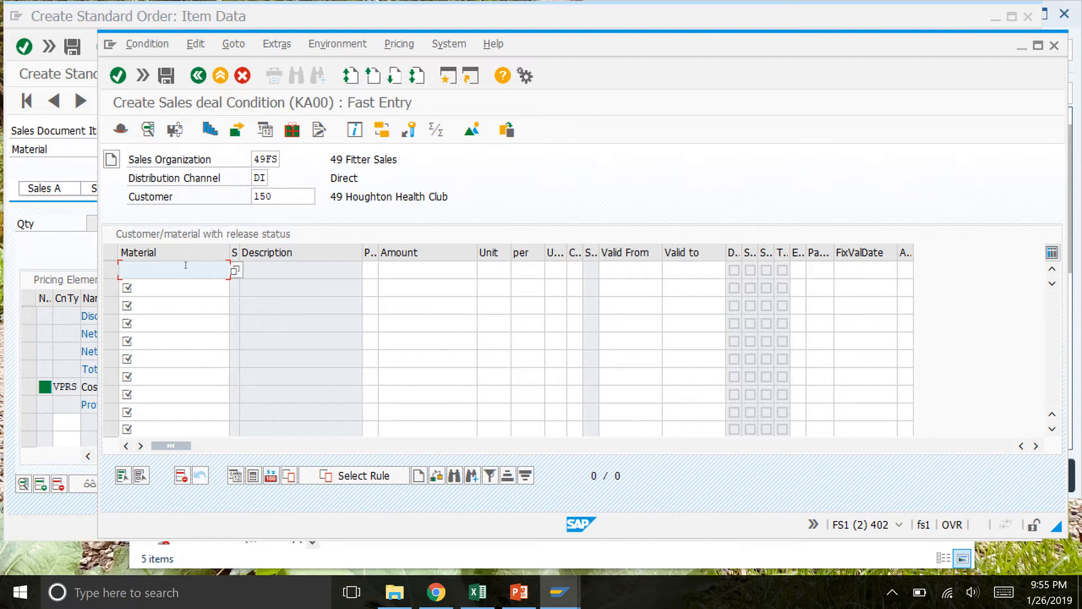
type("49f")
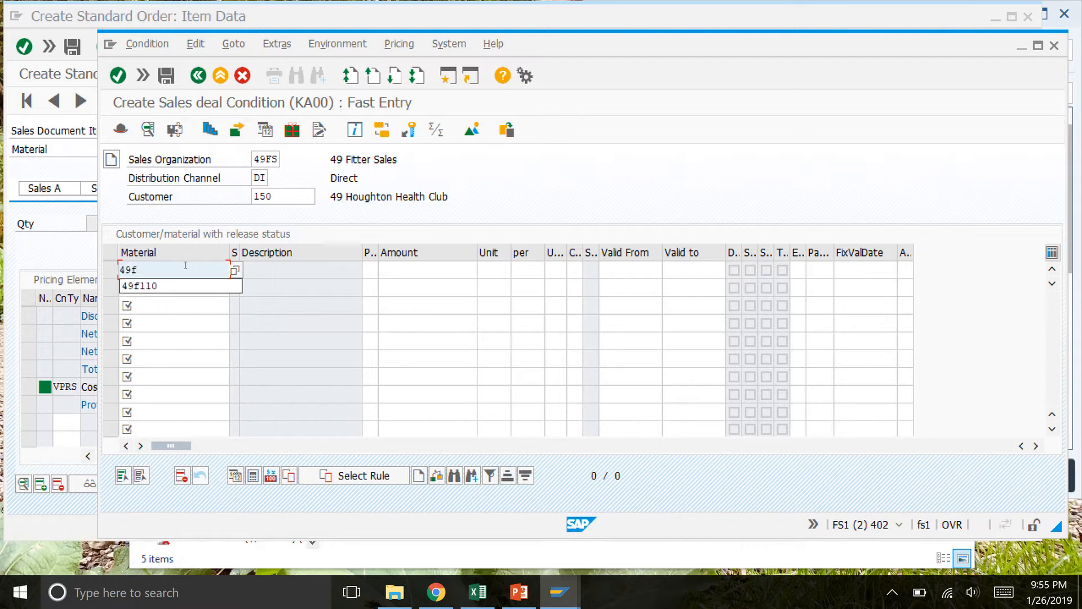
type("110")
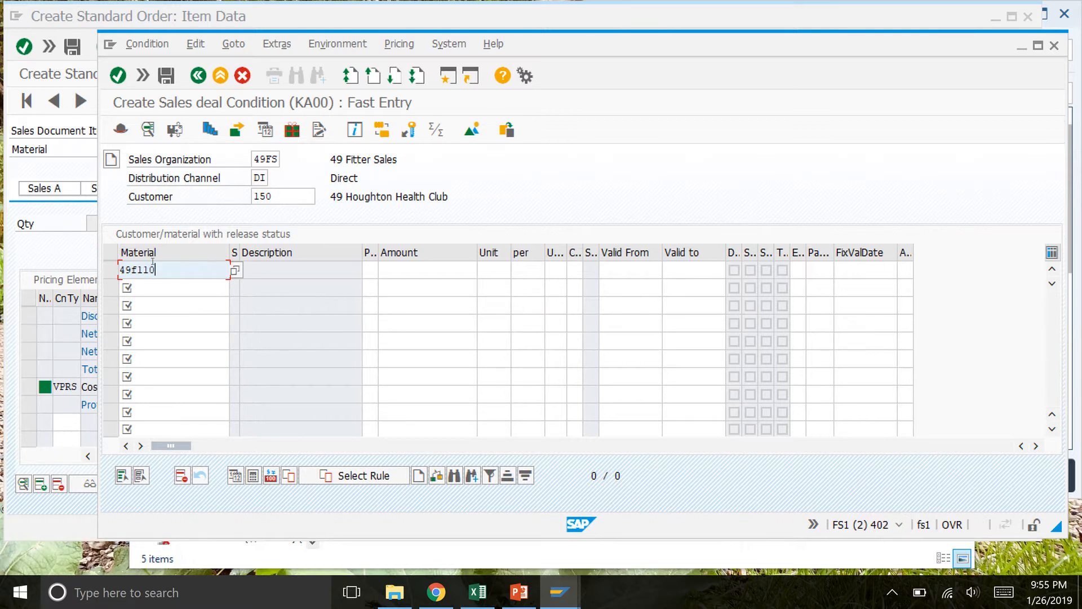
left_click(209, 130)
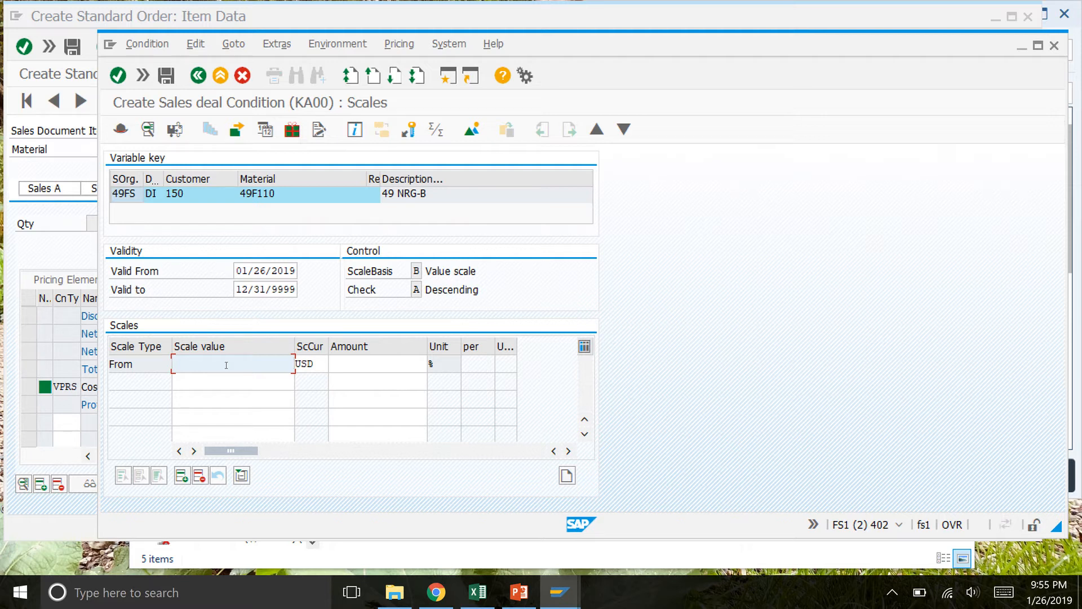
Step: Define a scale from 1000 USD with an amount of 10 % for material 49F110 and save the condition record
type("1000")
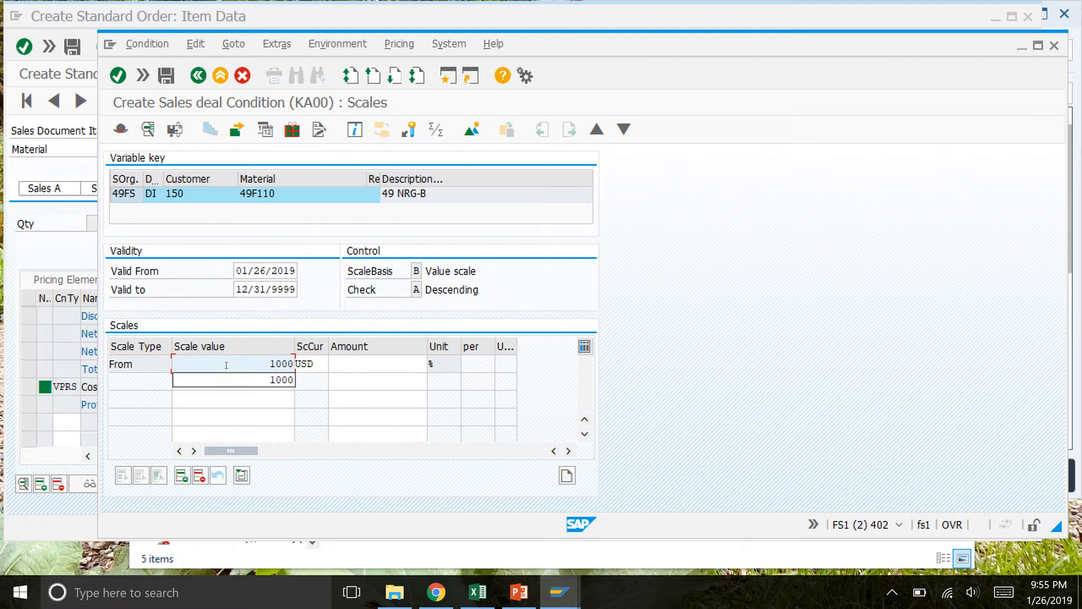
left_click(358, 363)
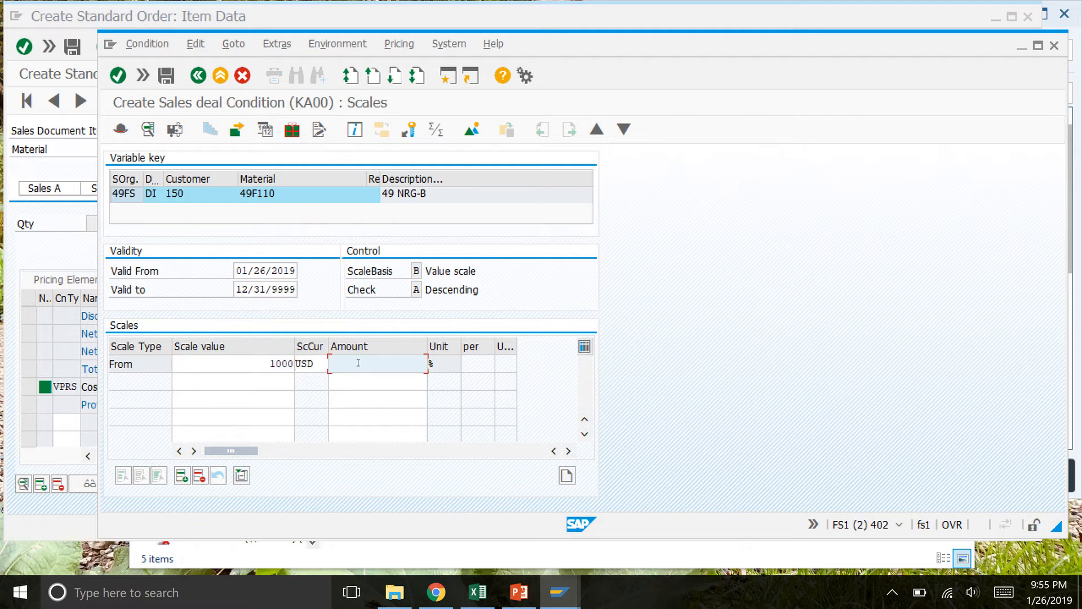
type("10")
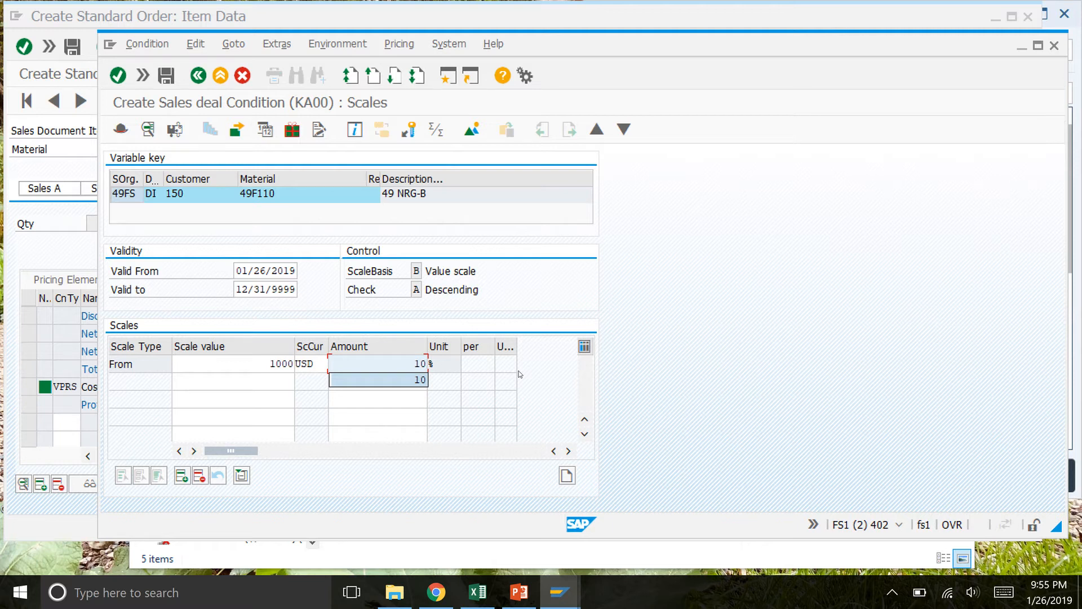
left_click(166, 76)
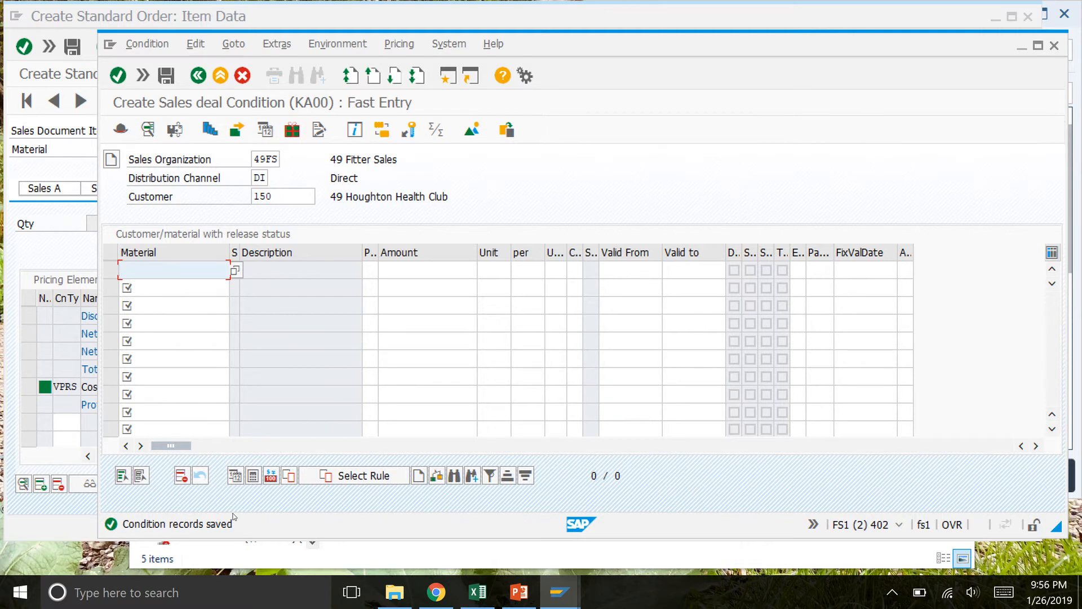
Step: Return to the sales order session, discard the open order and start a new standard order (OR) for 49FS, DI, SB
left_click(57, 257)
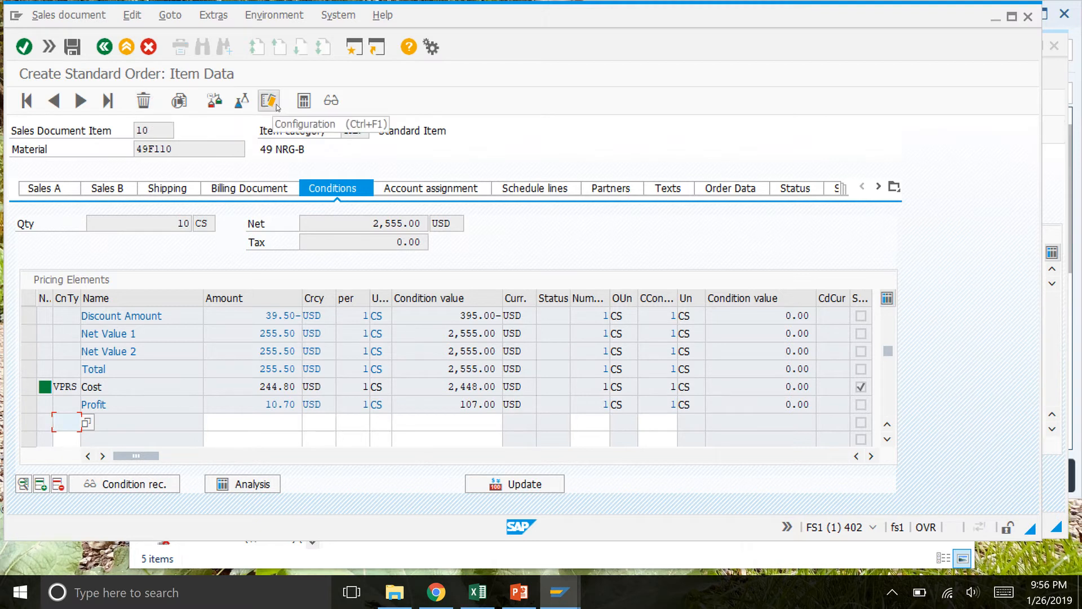
left_click(149, 47)
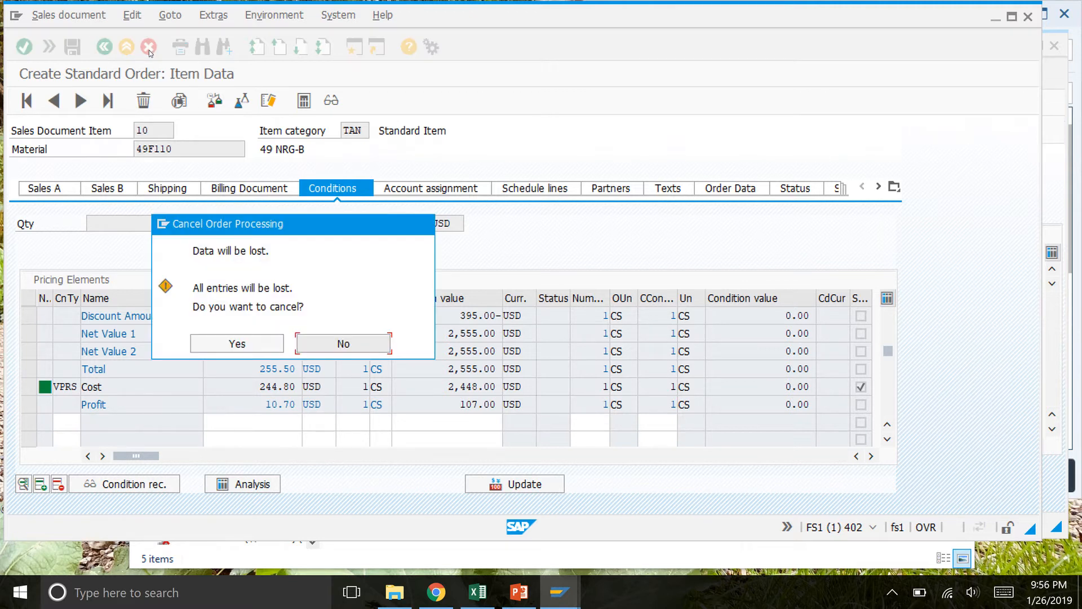
left_click(236, 344)
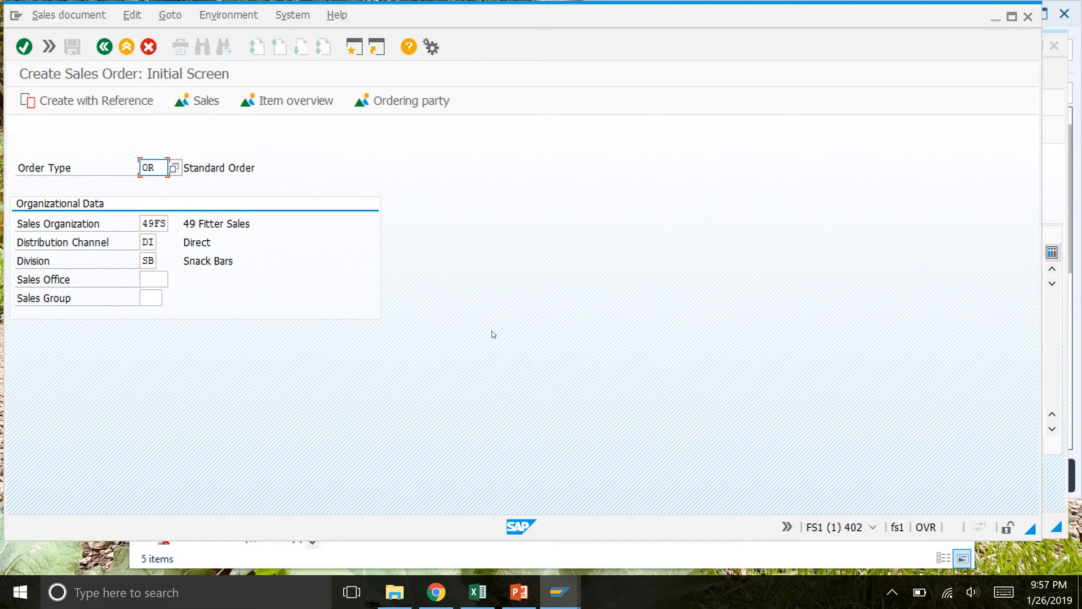
left_click(24, 46)
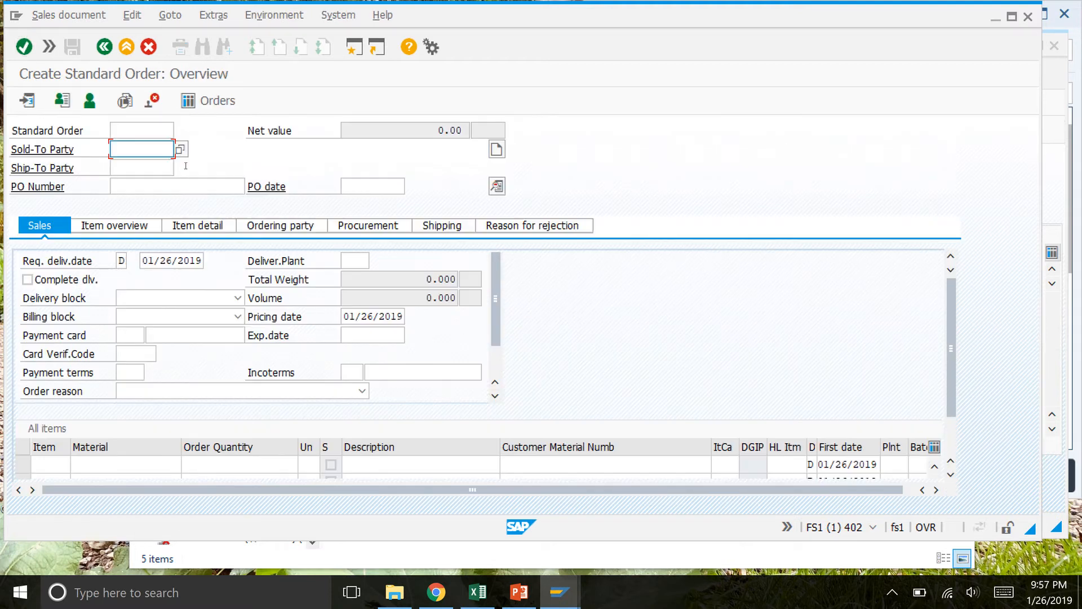
Step: Look up the sold-to party with search term 49 and choose 49 Houghton Health Club
left_click(180, 149)
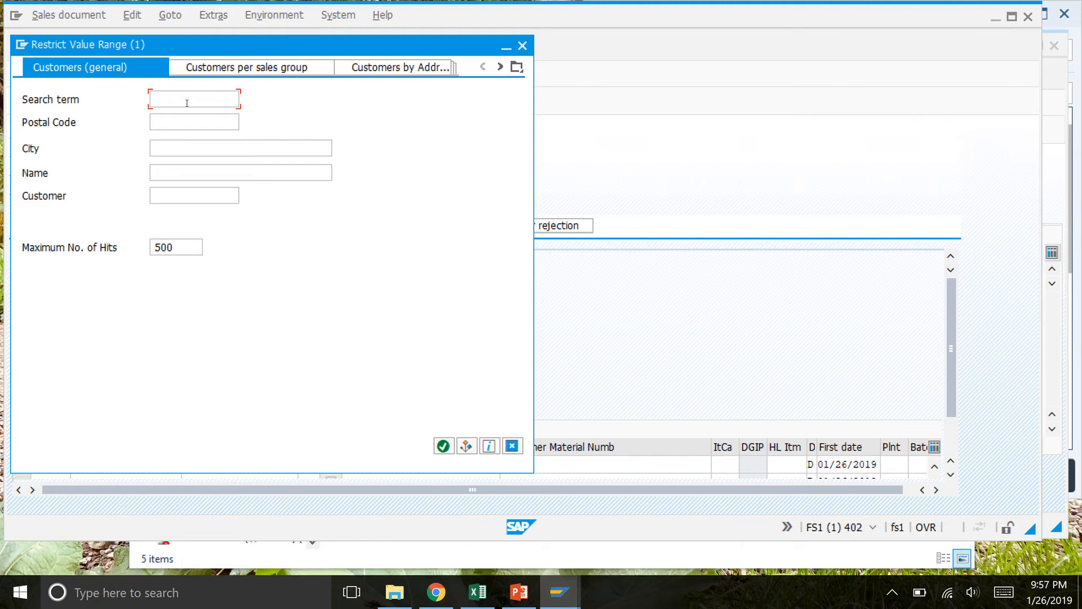
type("49")
left_click(443, 446)
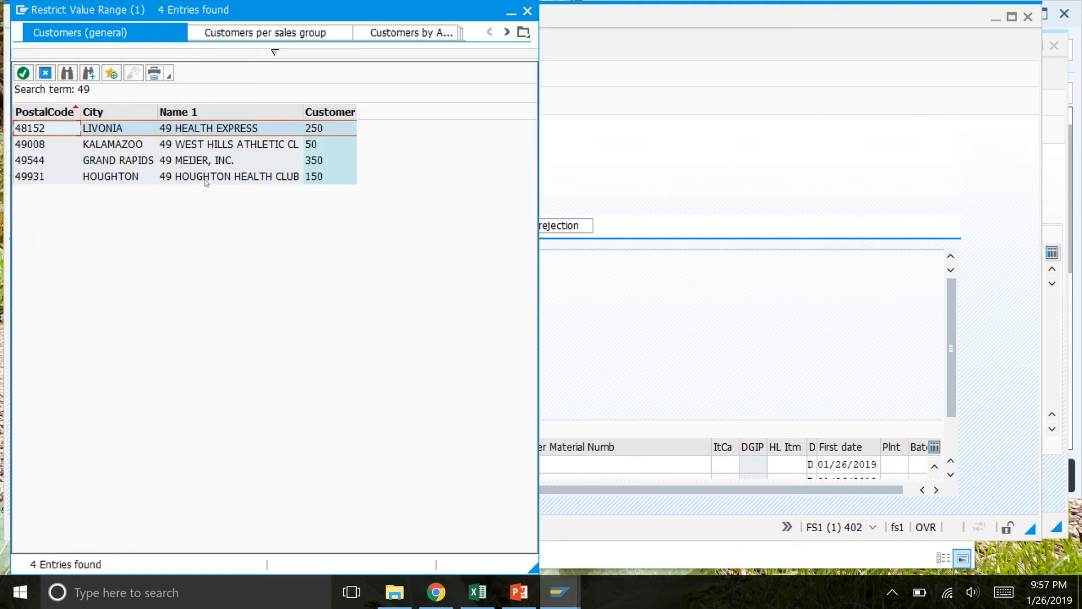
double_click(210, 177)
Step: Fill in the customer's PO number with the first suggested earlier entry beginning with hhc
left_click(158, 181)
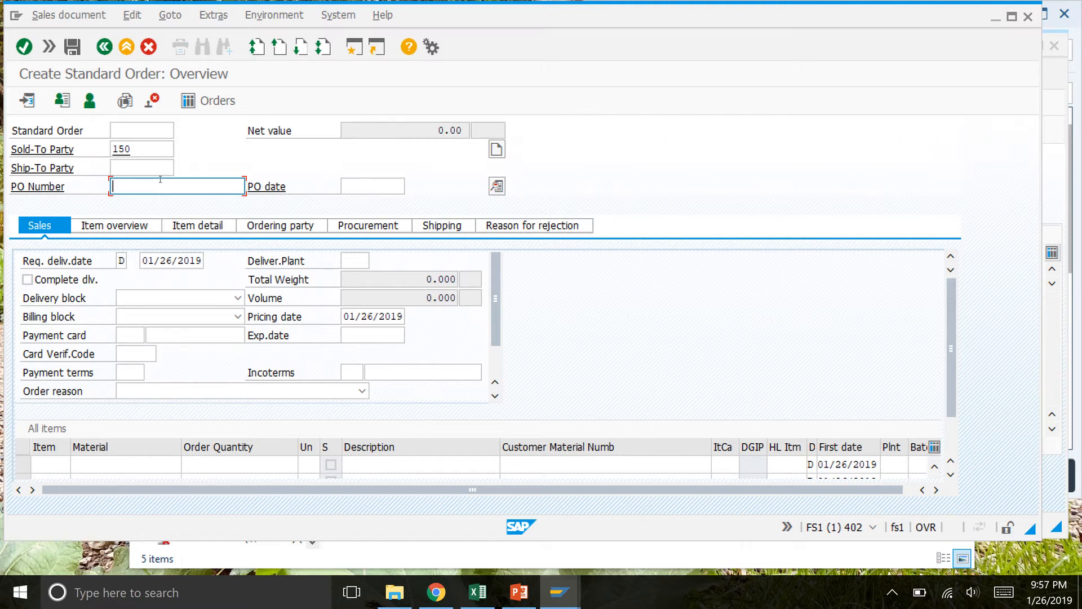
type("hhc")
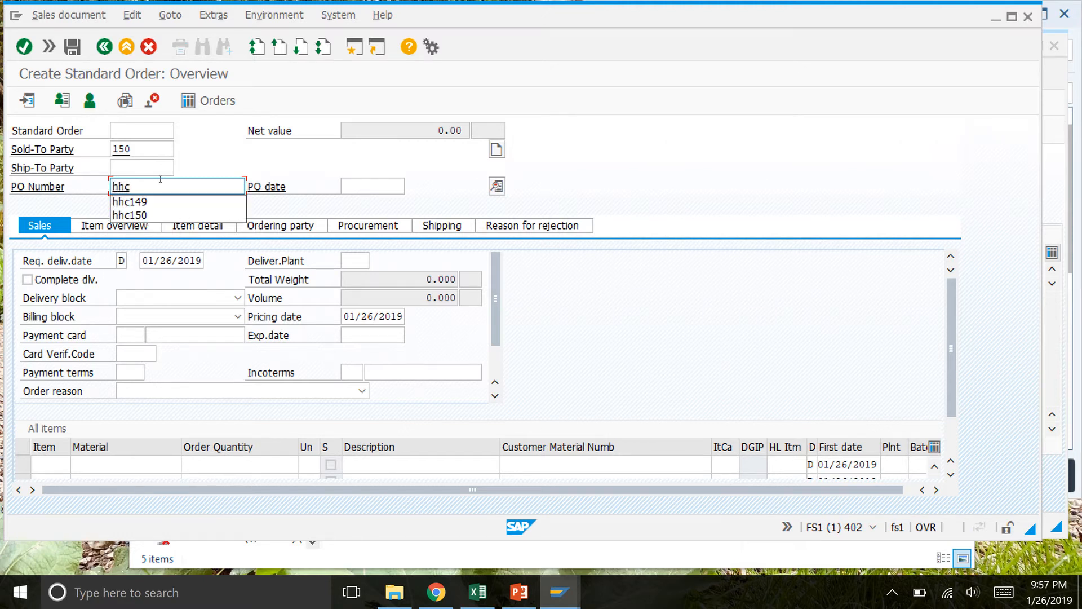
key("Down")
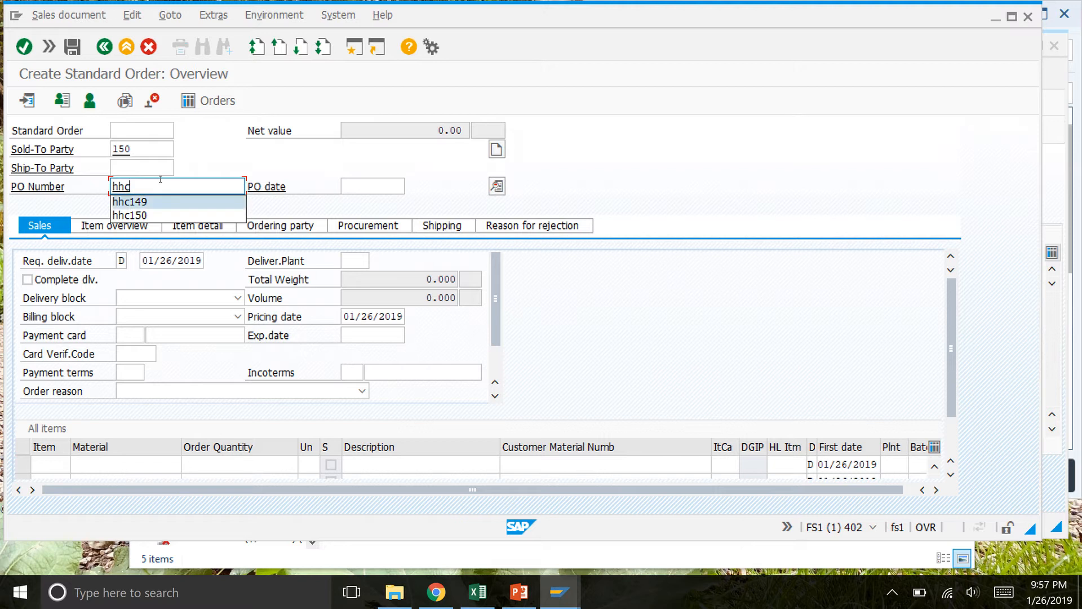
left_click(150, 203)
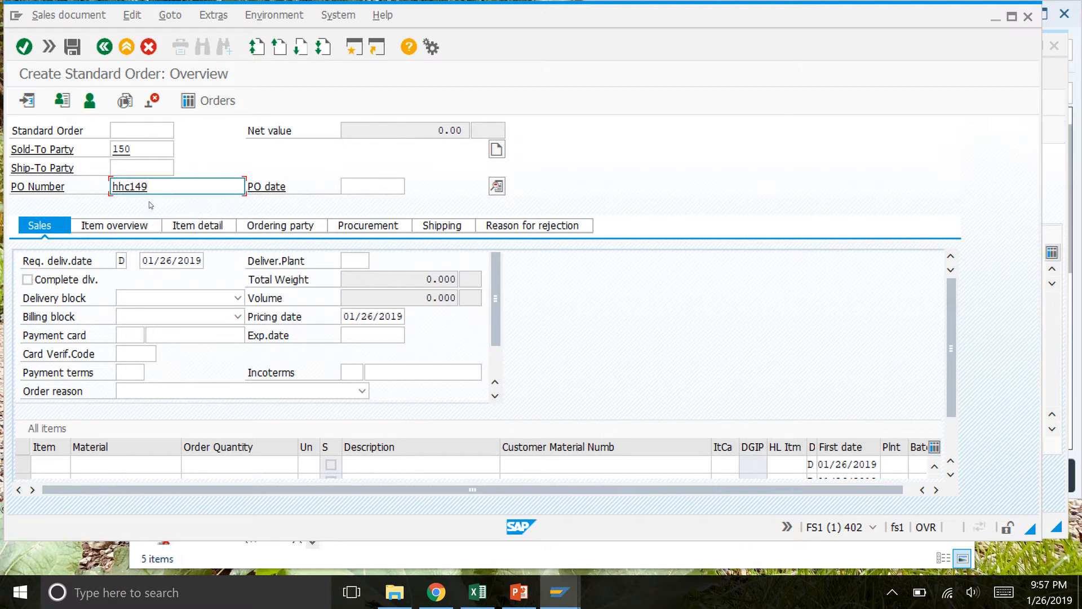
Step: Look up the first item's material in group SALES with description 49* and choose 49 NRG-B (49F110)
left_click(144, 460)
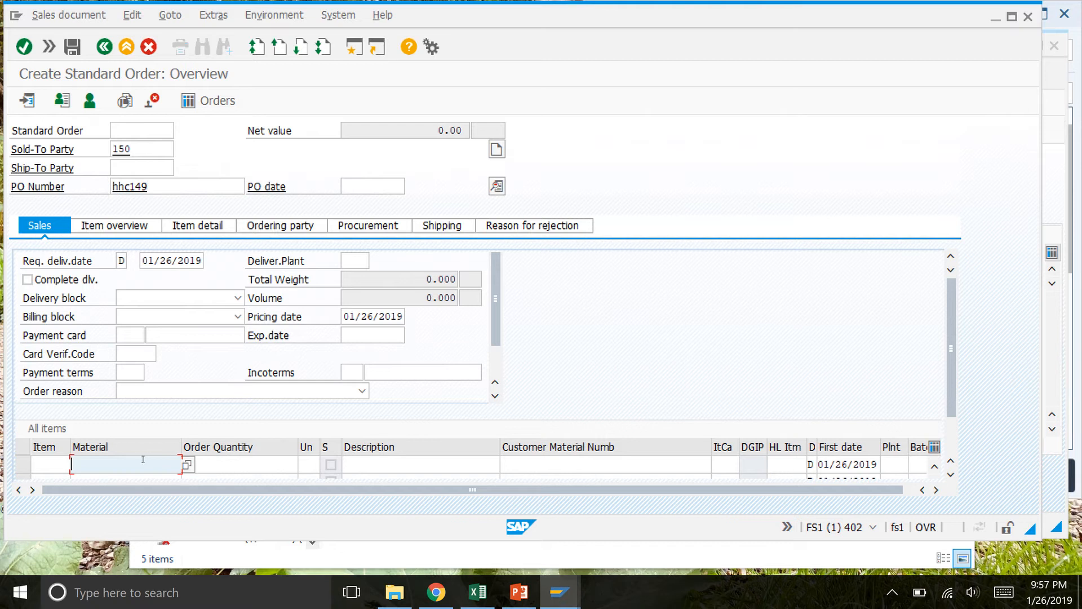
left_click(188, 464)
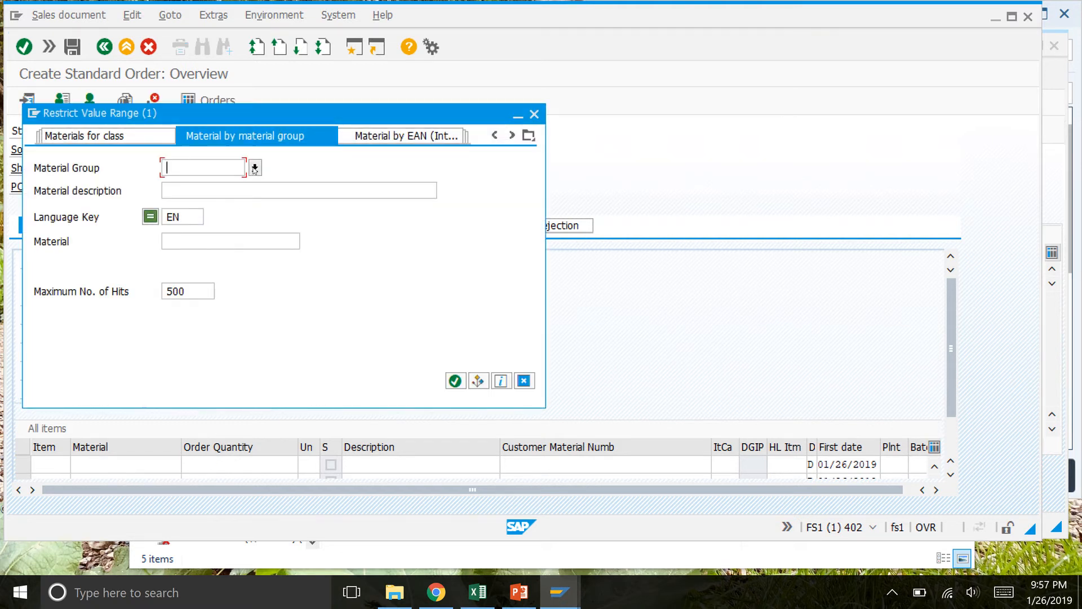
left_click(255, 167)
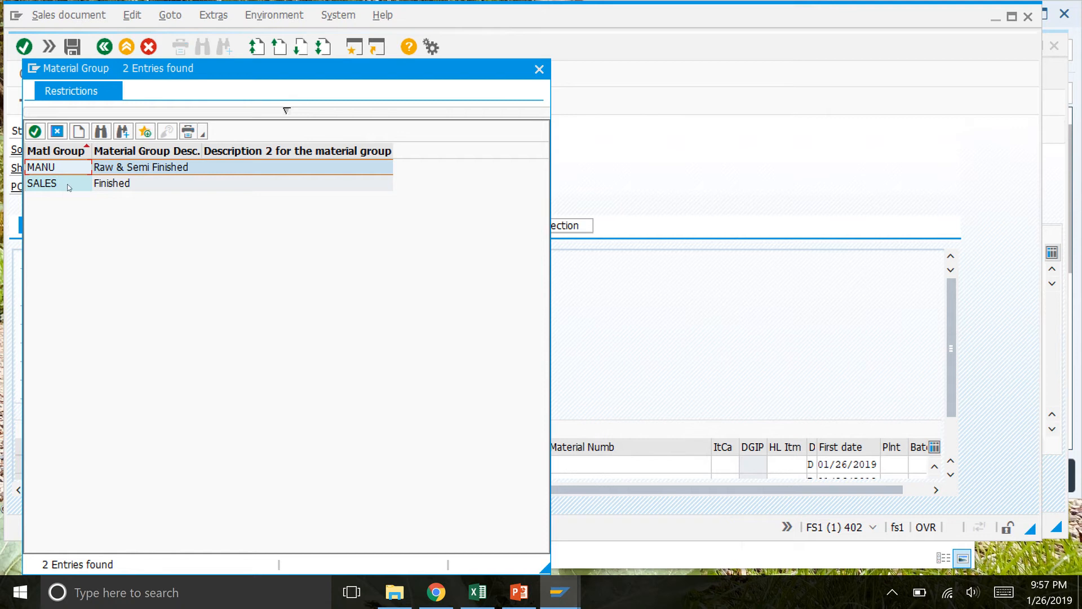
double_click(68, 185)
left_click(193, 194)
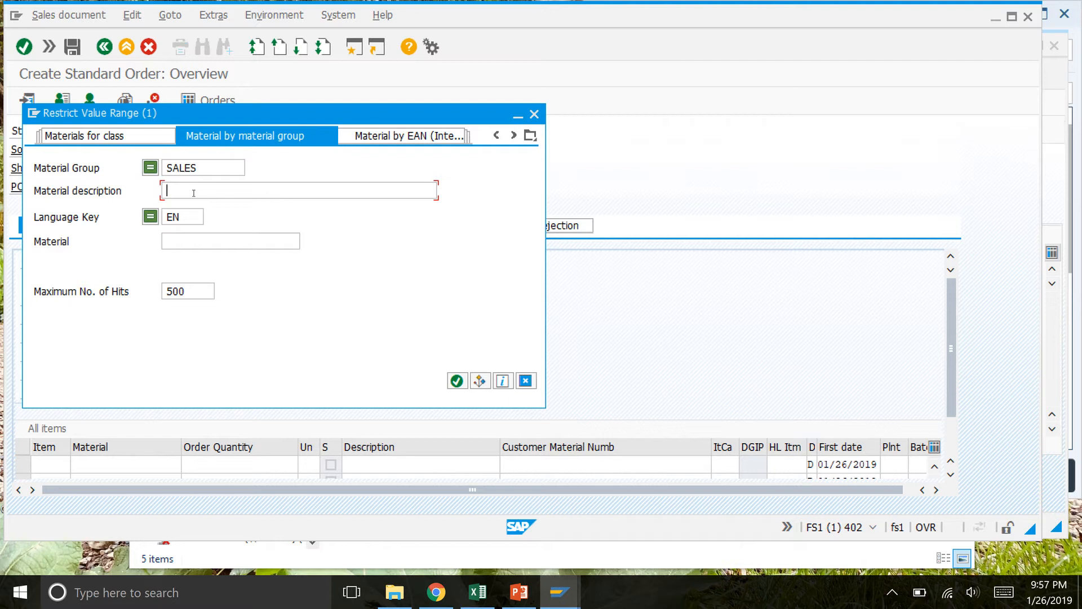
type("49*")
left_click(457, 381)
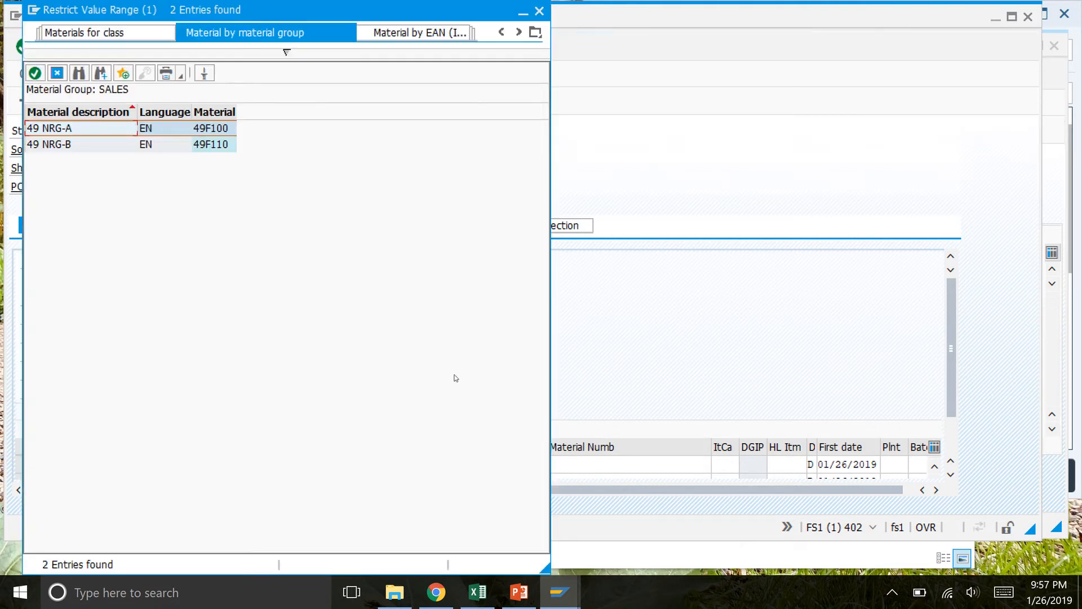
double_click(68, 144)
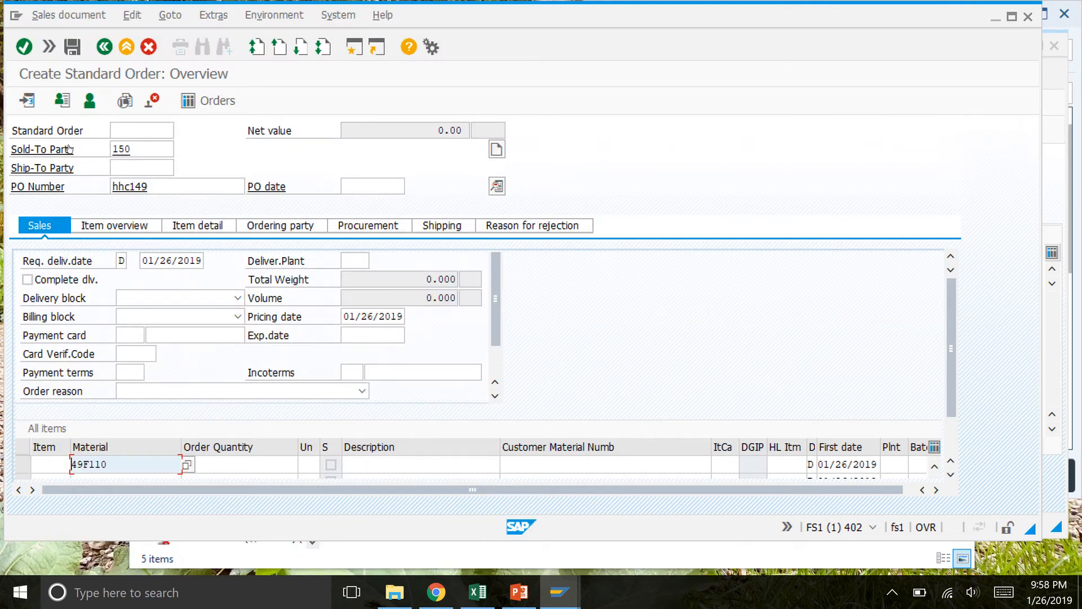
Step: Enter an order quantity of 10 for material 49F110 and open the item's pricing conditions
left_click(267, 462)
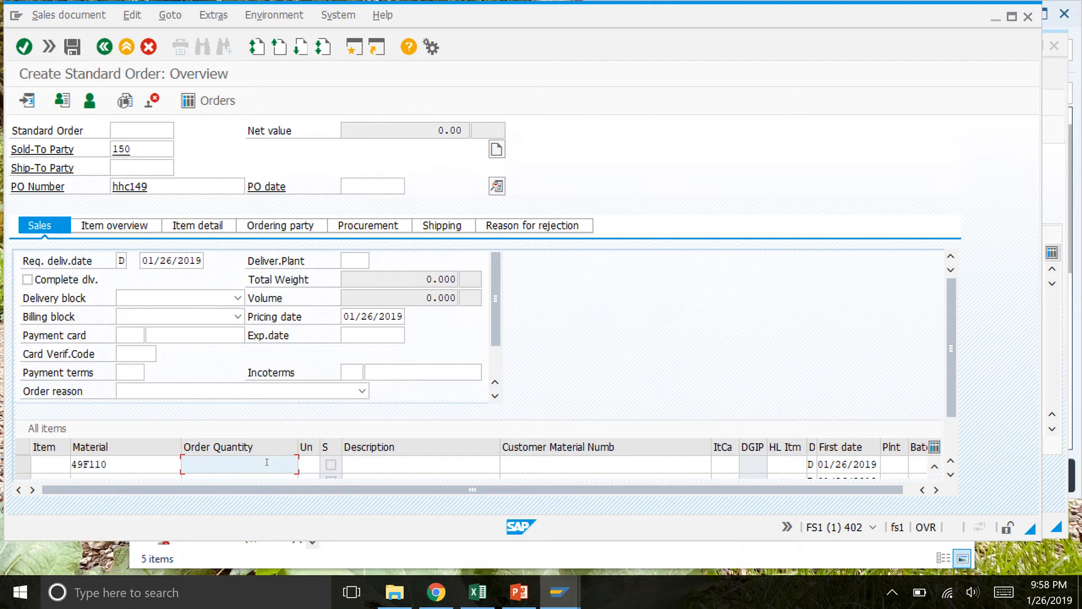
type("10")
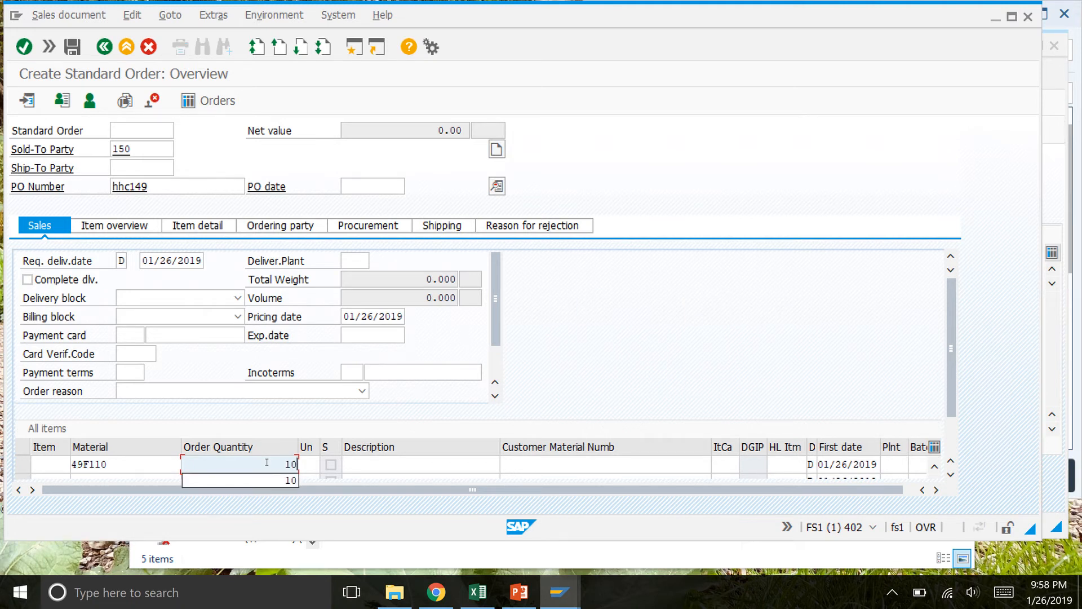
left_click(24, 48)
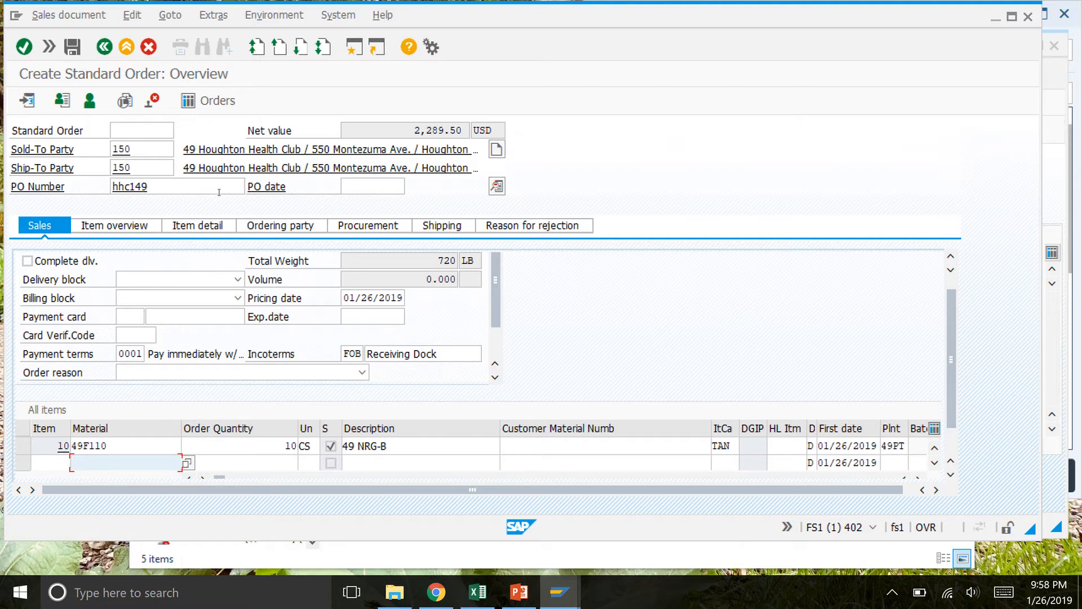
left_click(952, 476)
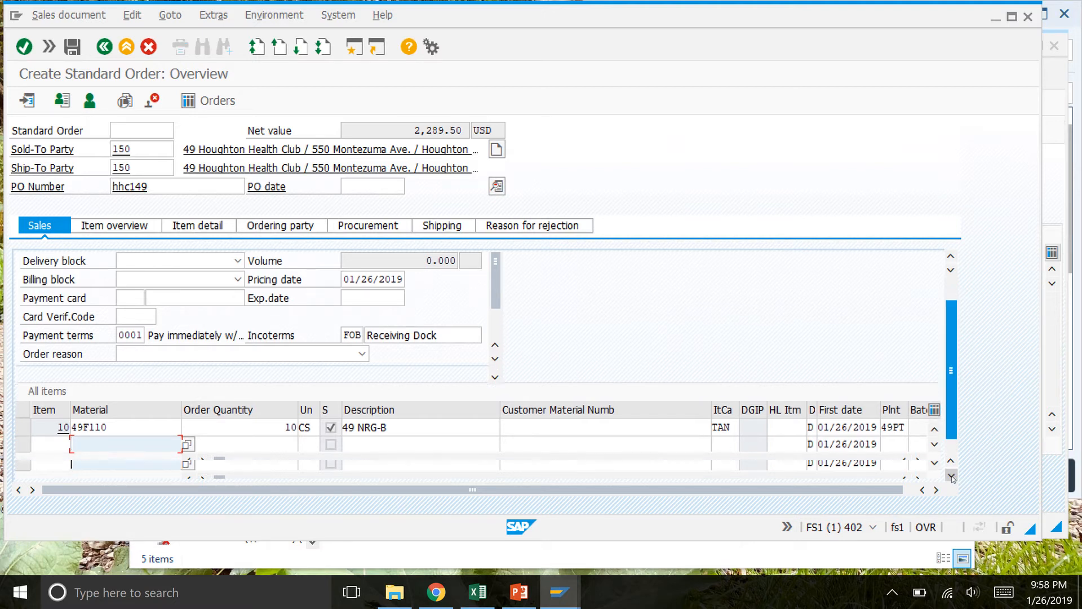
left_click(952, 476)
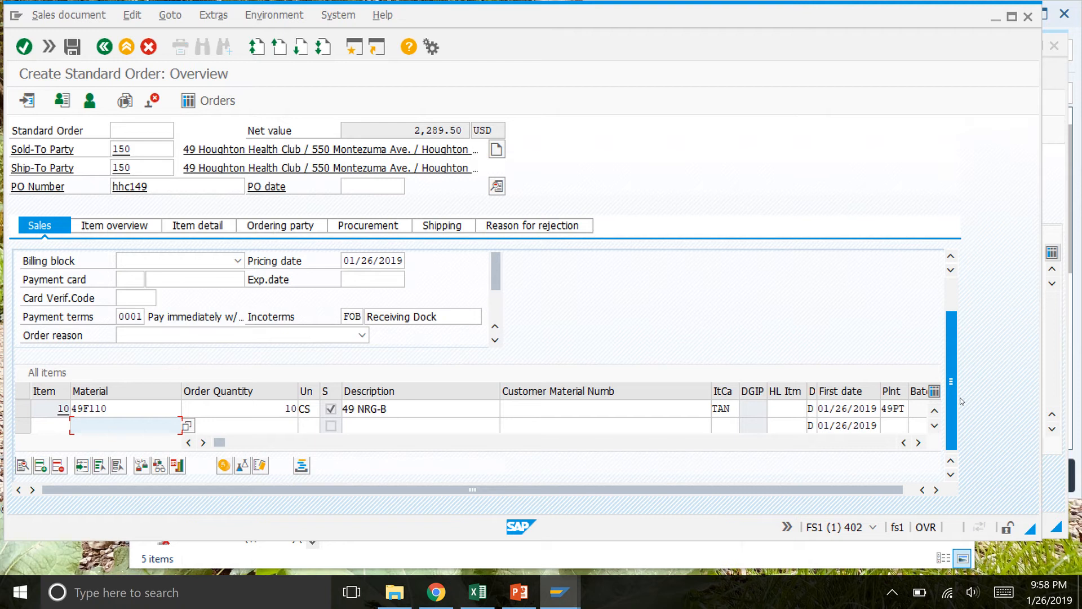
left_click(224, 465)
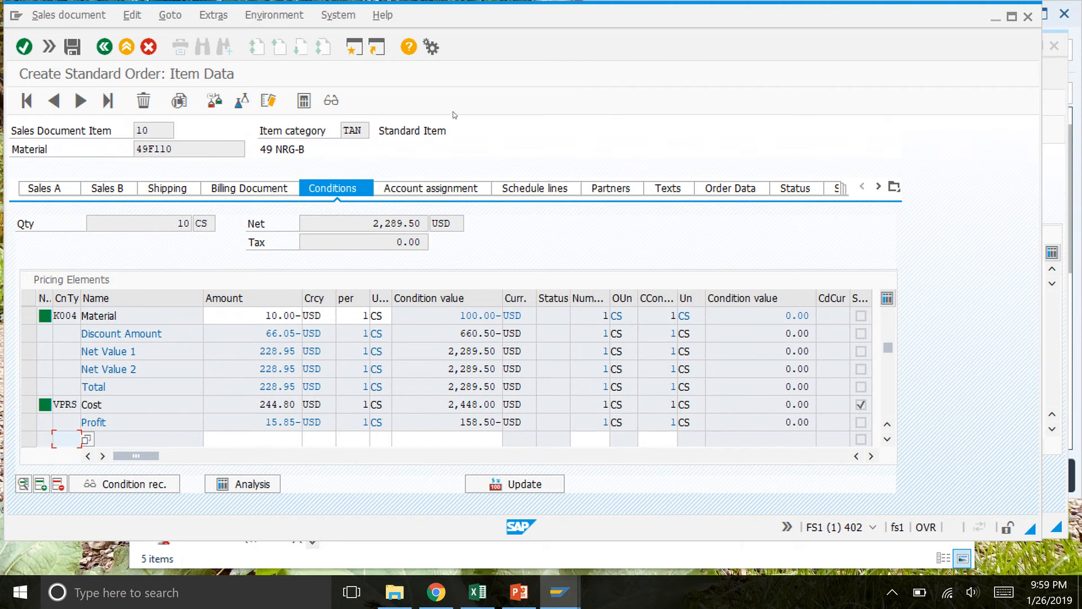
Step: Leave the standard order without saving it and start creating a new sales order with VA01
left_click(128, 51)
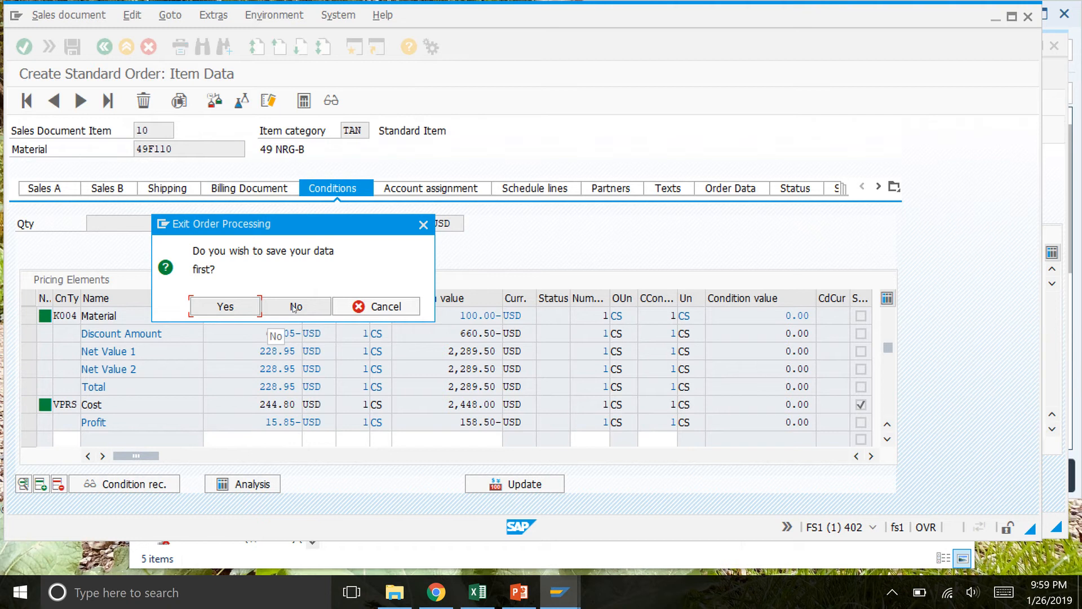
left_click(294, 307)
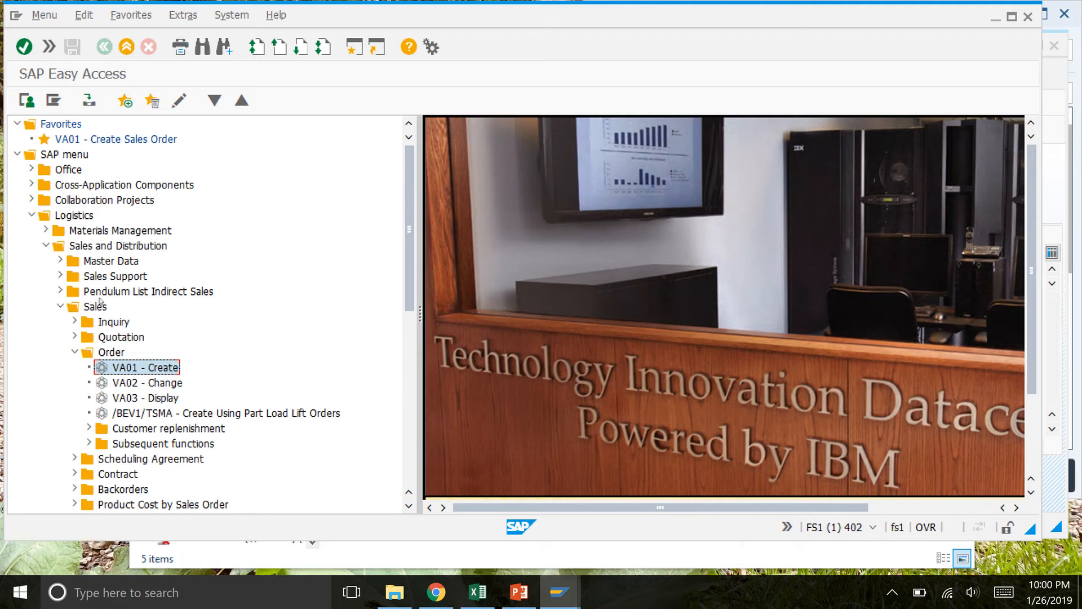
double_click(160, 367)
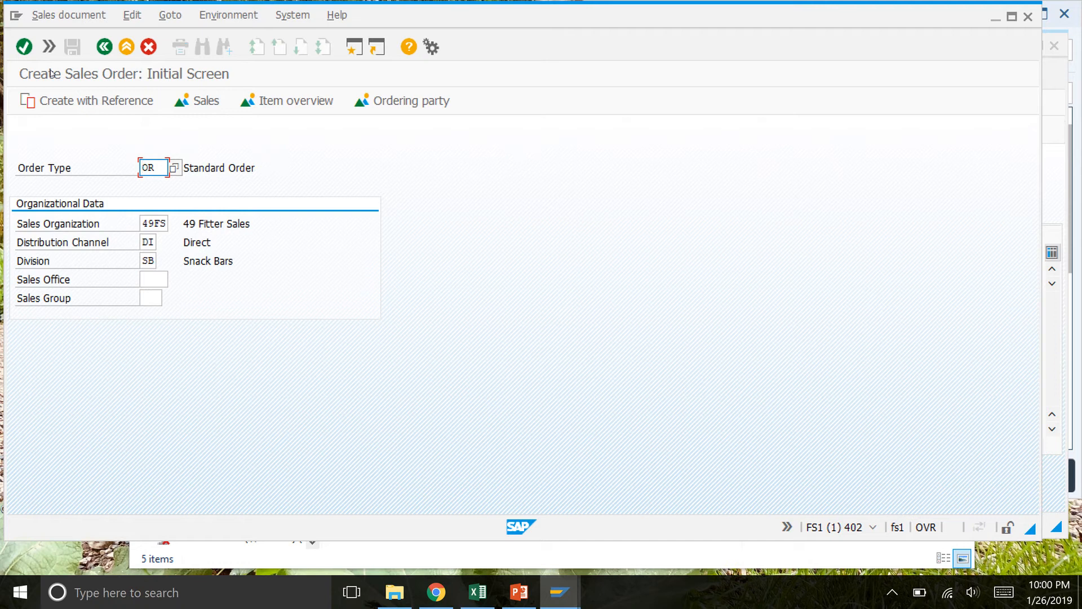
Step: Bring the condition record session forward, exit the KA00 fast entry and start VK11 to create a condition record
left_click_drag(736, 18, 717, 95)
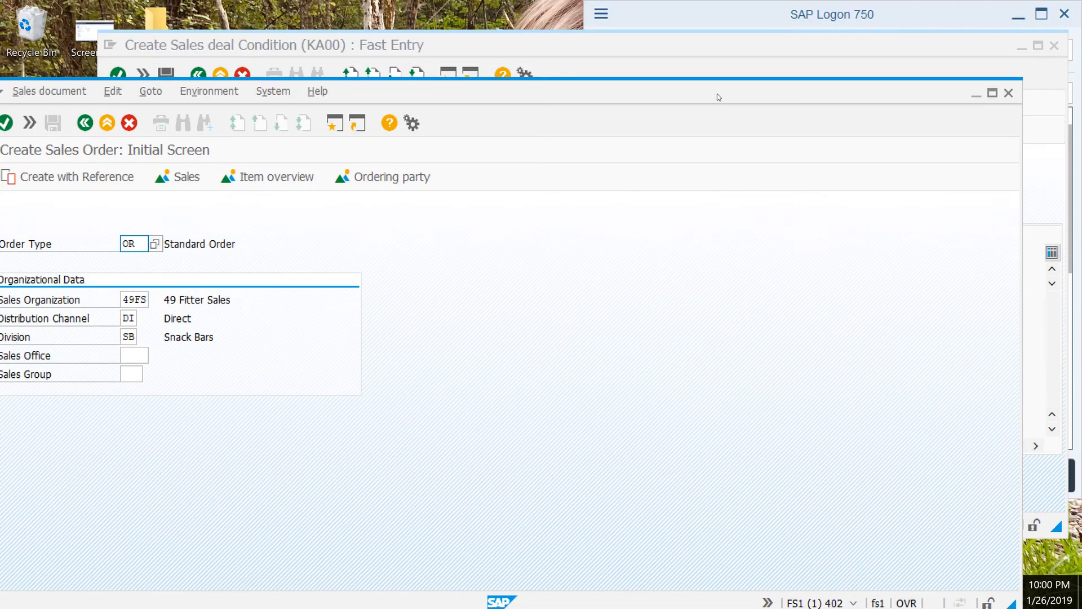
left_click(689, 41)
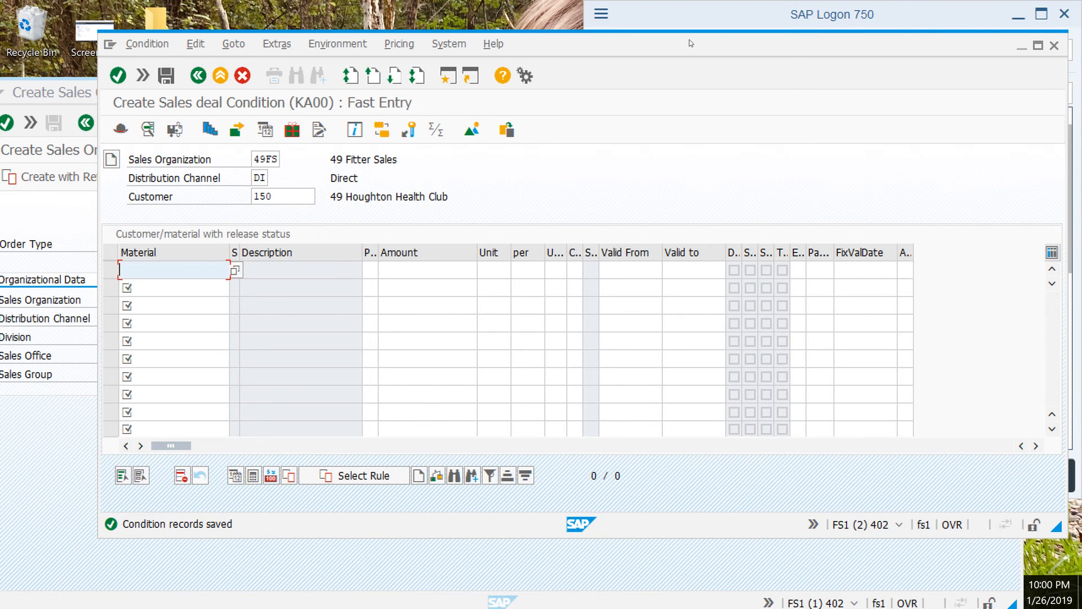
left_click_drag(691, 43, 703, 33)
left_click(234, 65)
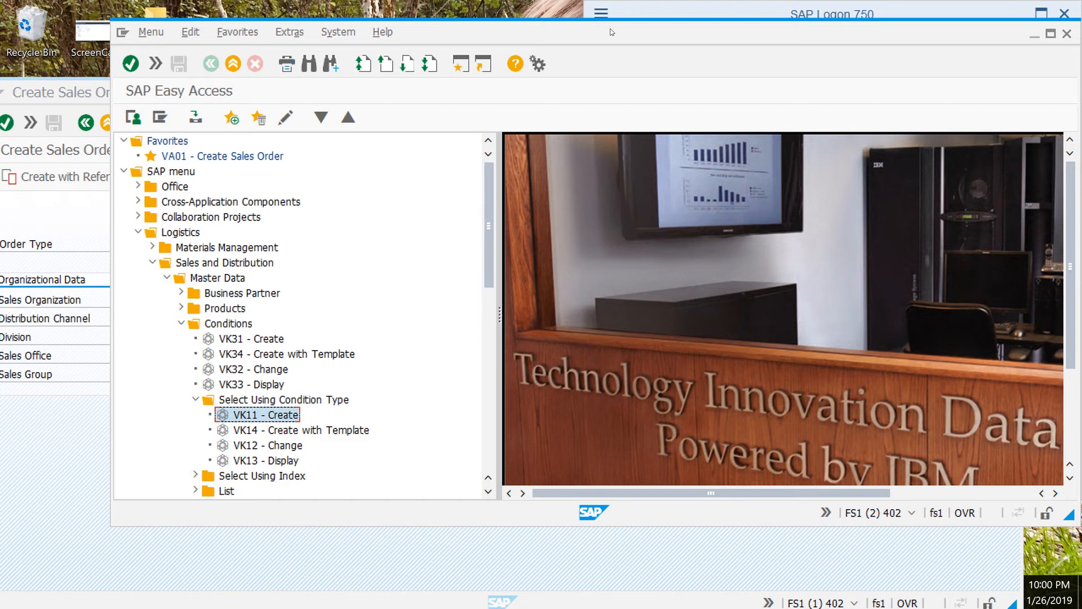
left_click_drag(500, 40, 489, 36)
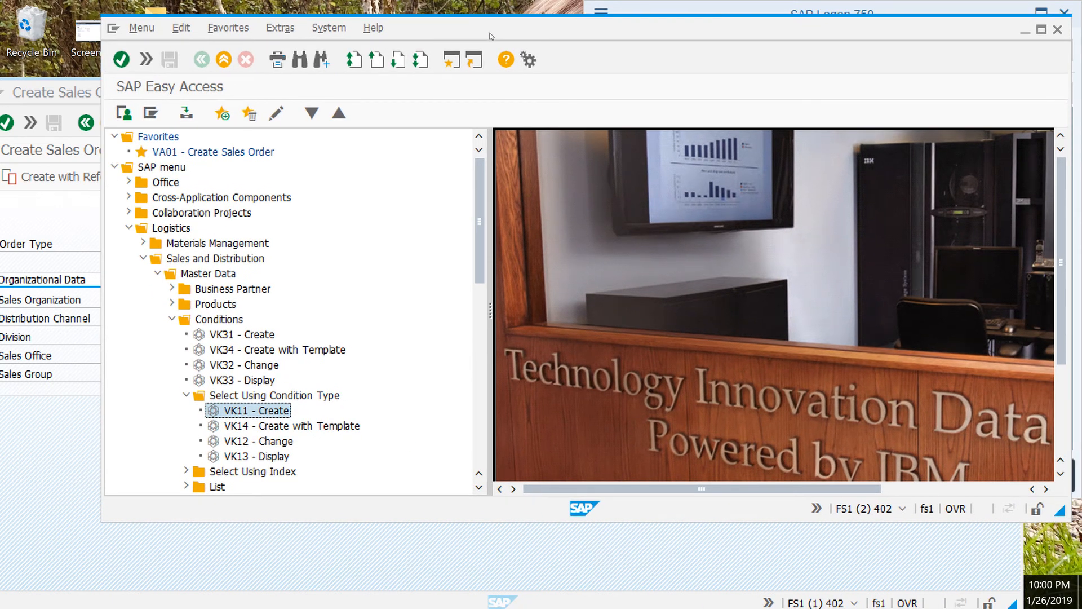
left_click_drag(489, 36, 491, 36)
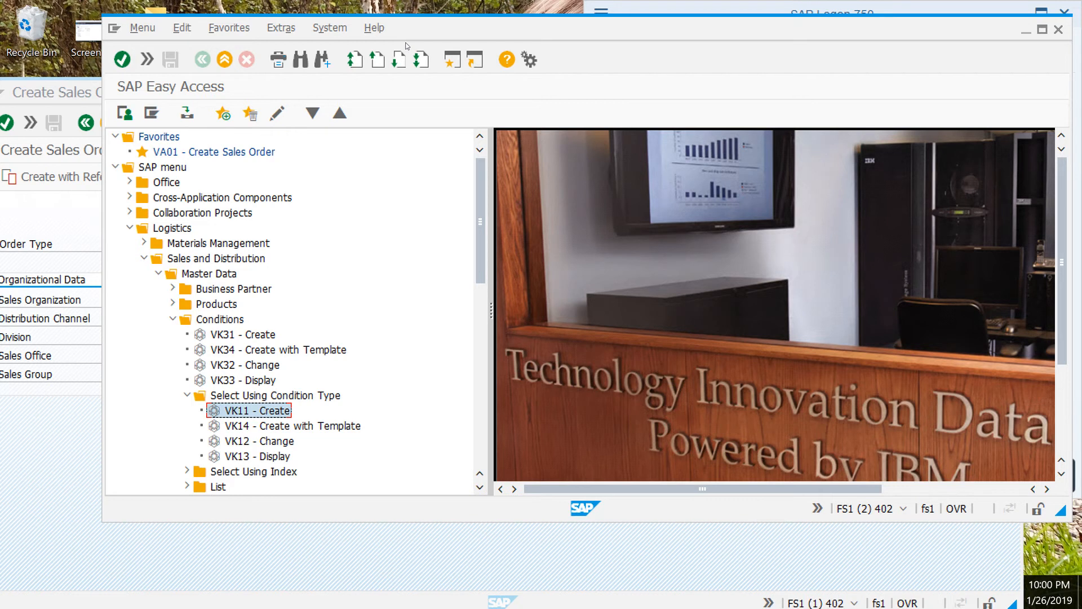
double_click(273, 412)
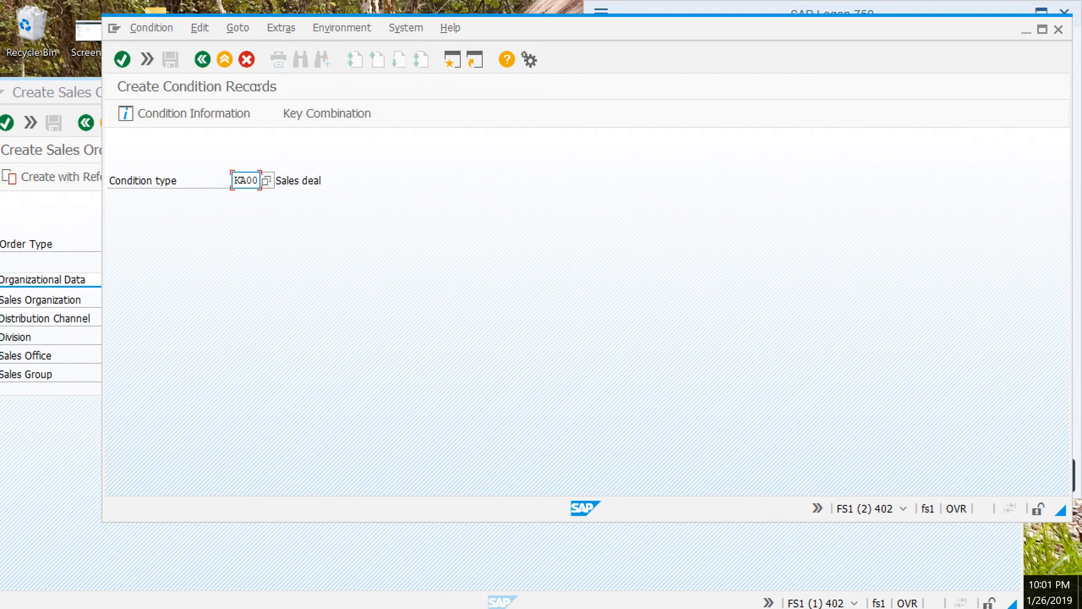
Step: Set the condition type to PMIN and open the minimum price fast entry
double_click(245, 180)
key("BackSpace")
type("pmin")
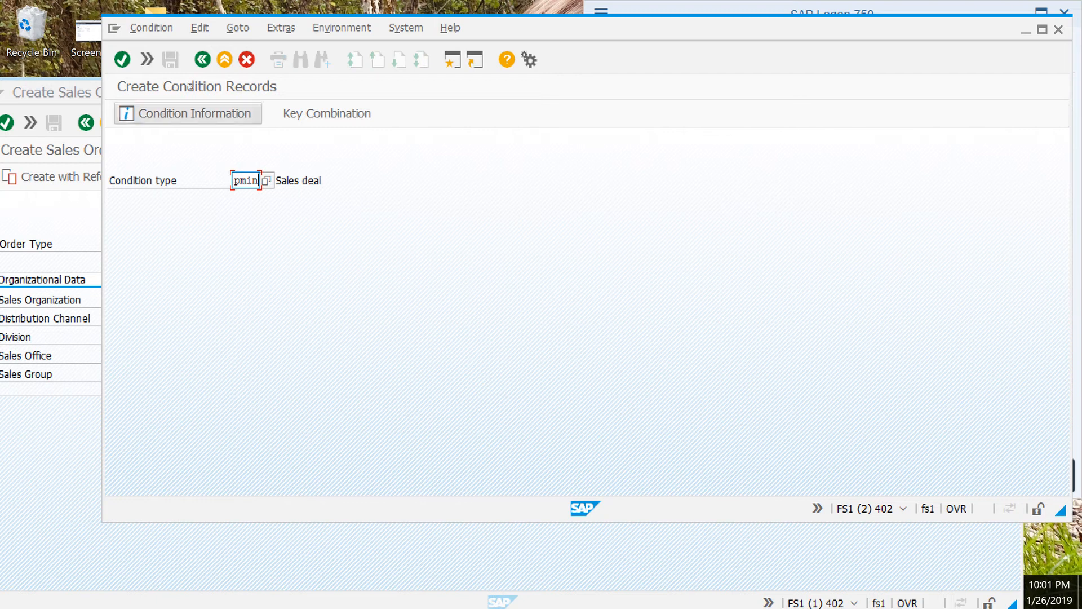
left_click(125, 60)
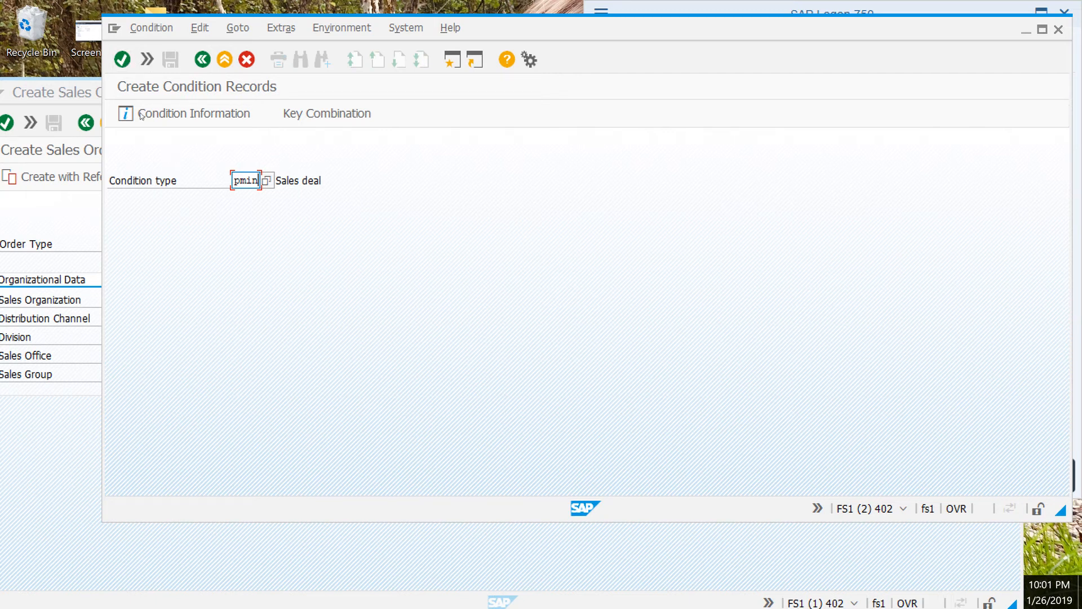
left_click(116, 59)
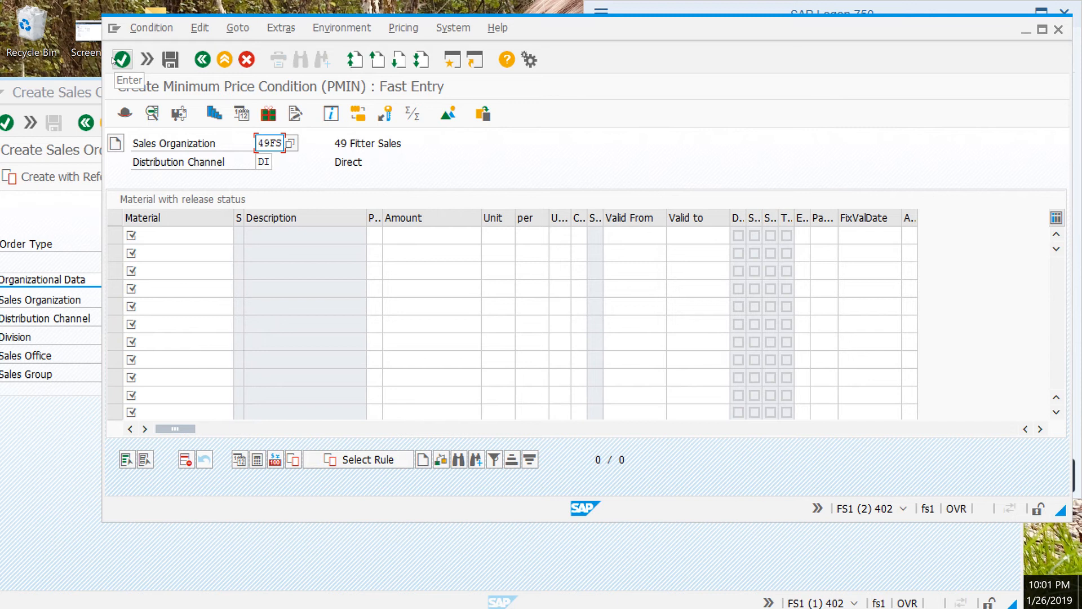
Step: Enter material 49F110 in the first row of the minimum price condition table and confirm it
left_click(184, 239)
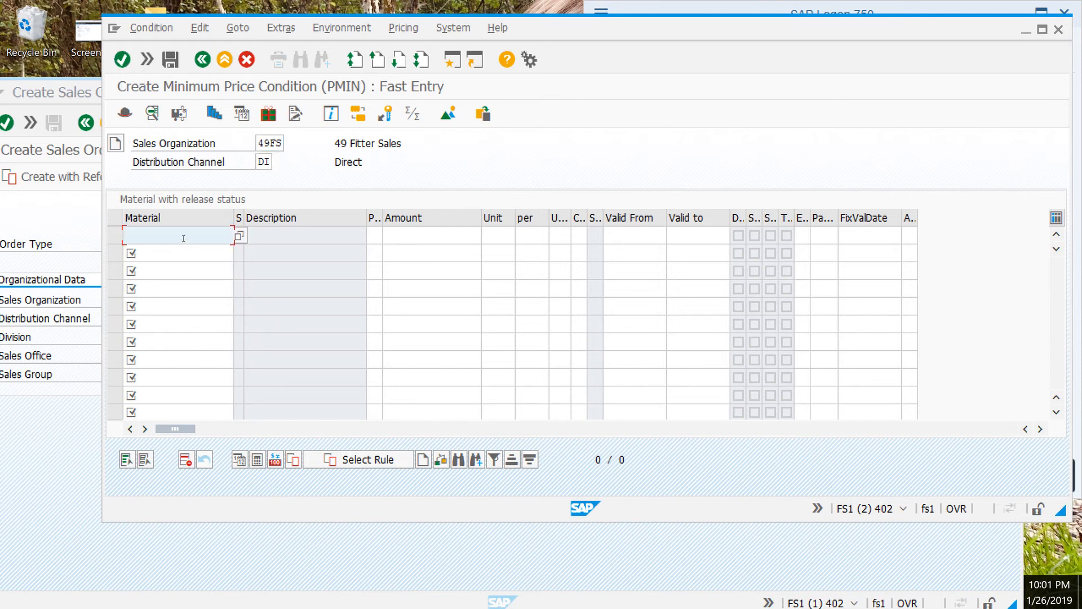
type("49")
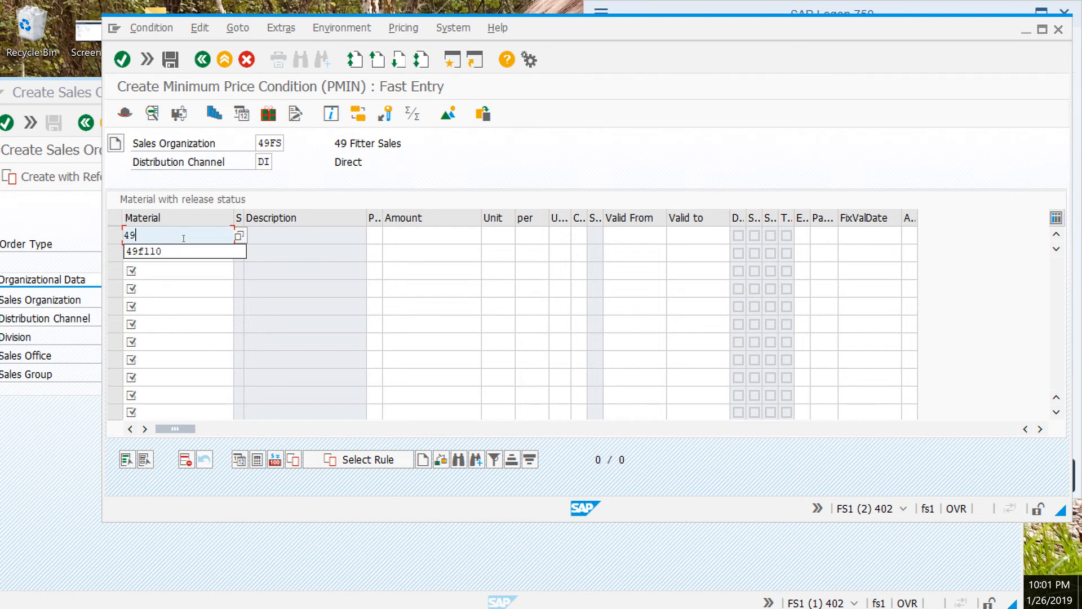
type("f11o")
key("BackSpace")
type("0")
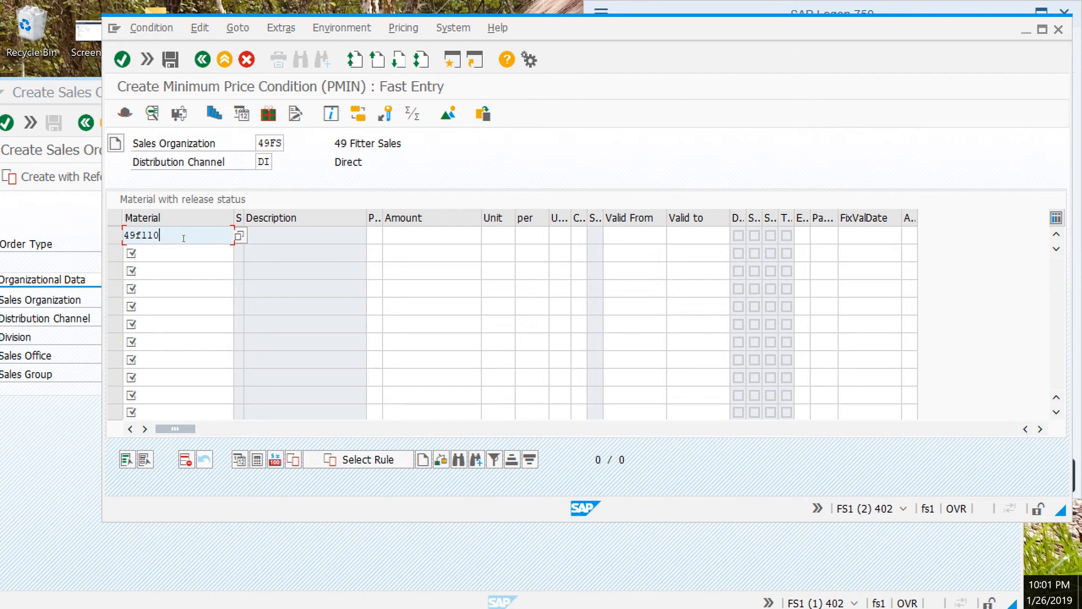
left_click(122, 59)
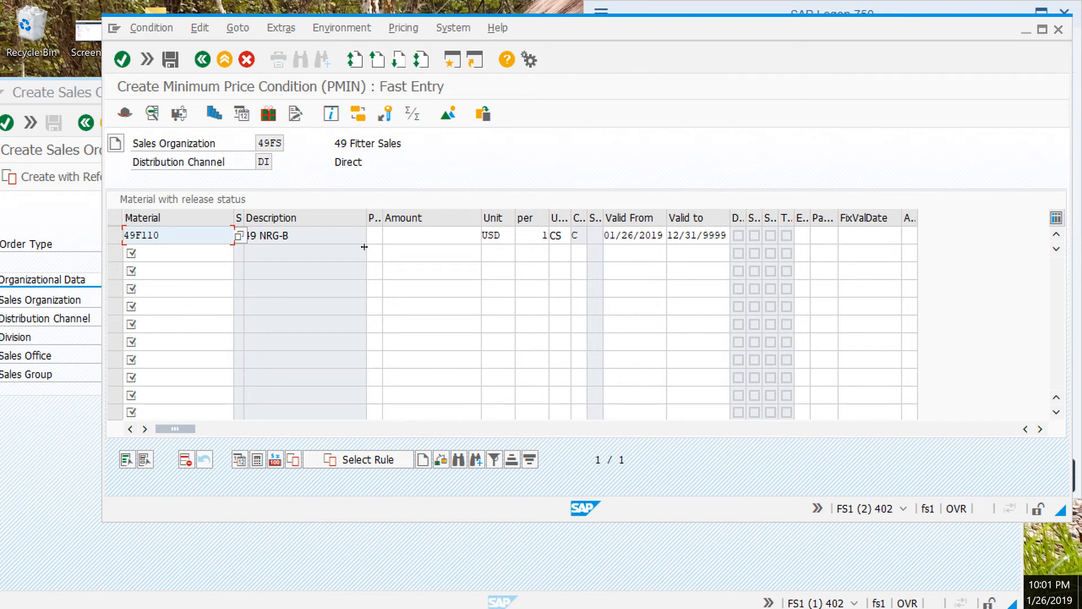
Step: Set the minimum price amount for 49F110 to 244.80 USD and save the condition record
left_click(413, 236)
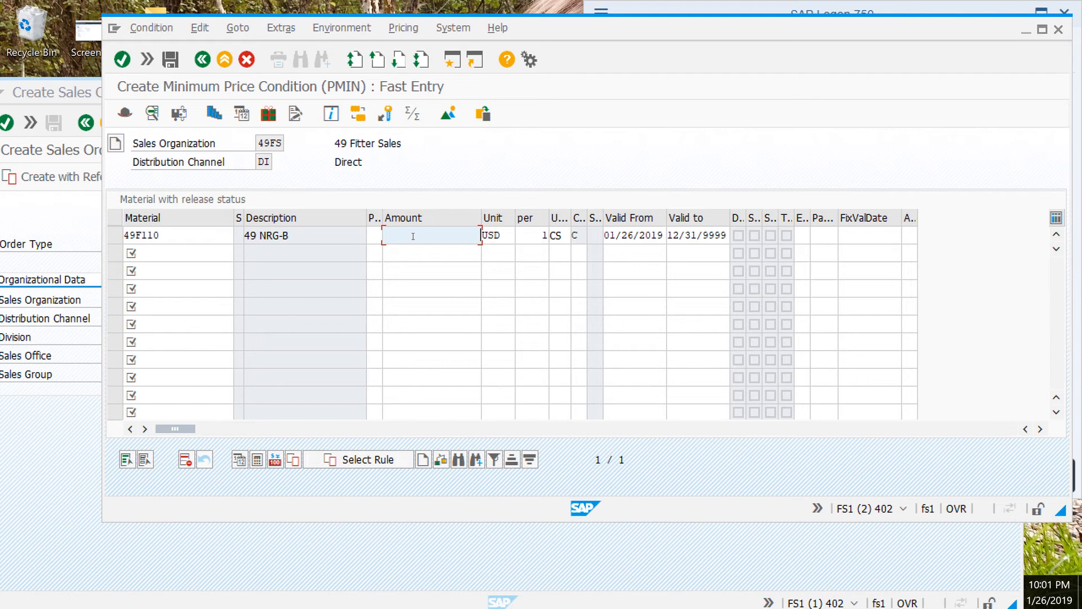
type("244")
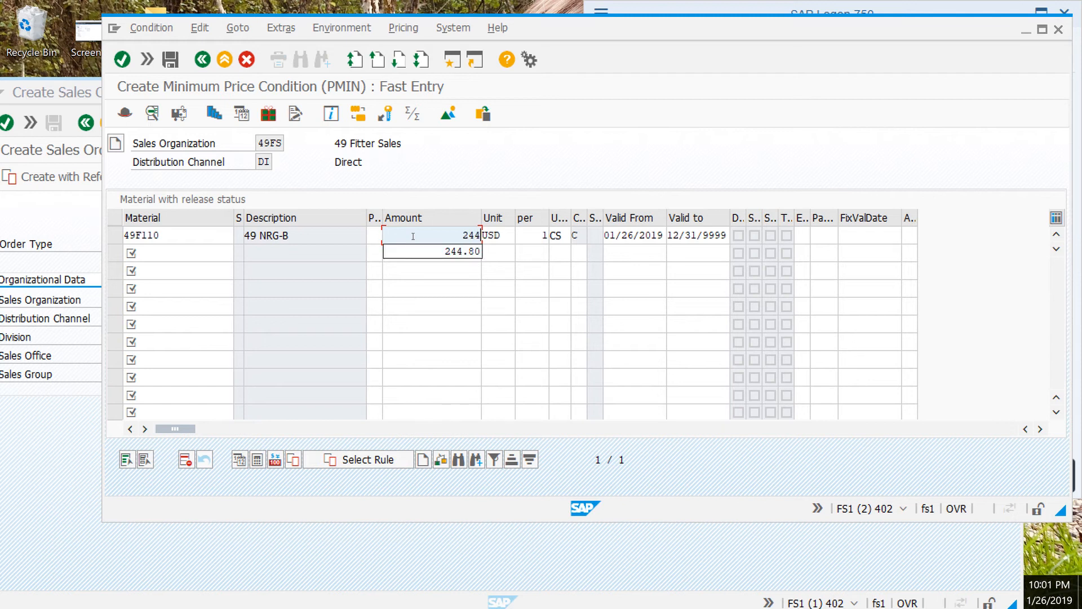
type(".80")
left_click(170, 59)
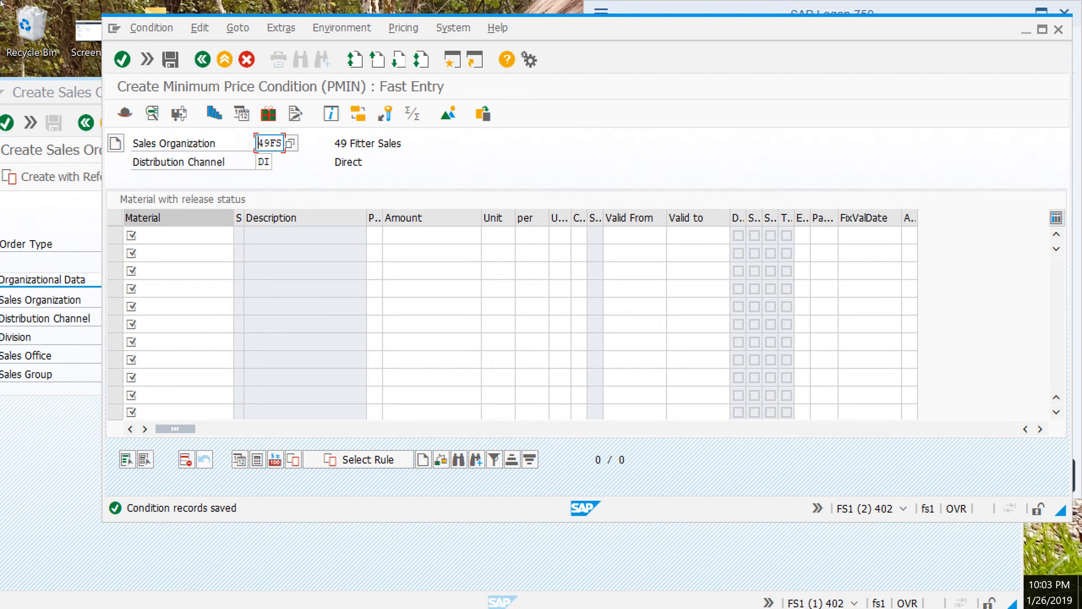
Step: Return to the sales order session and open a standard order (OR) for 49FS, DI, SB
left_click(59, 100)
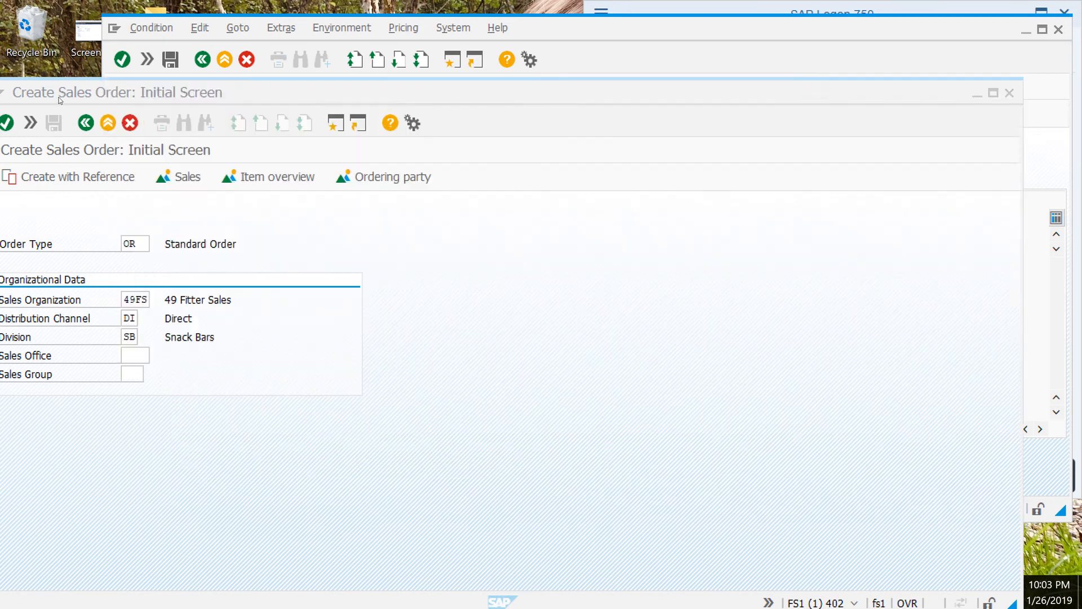
left_click_drag(453, 94, 479, 71)
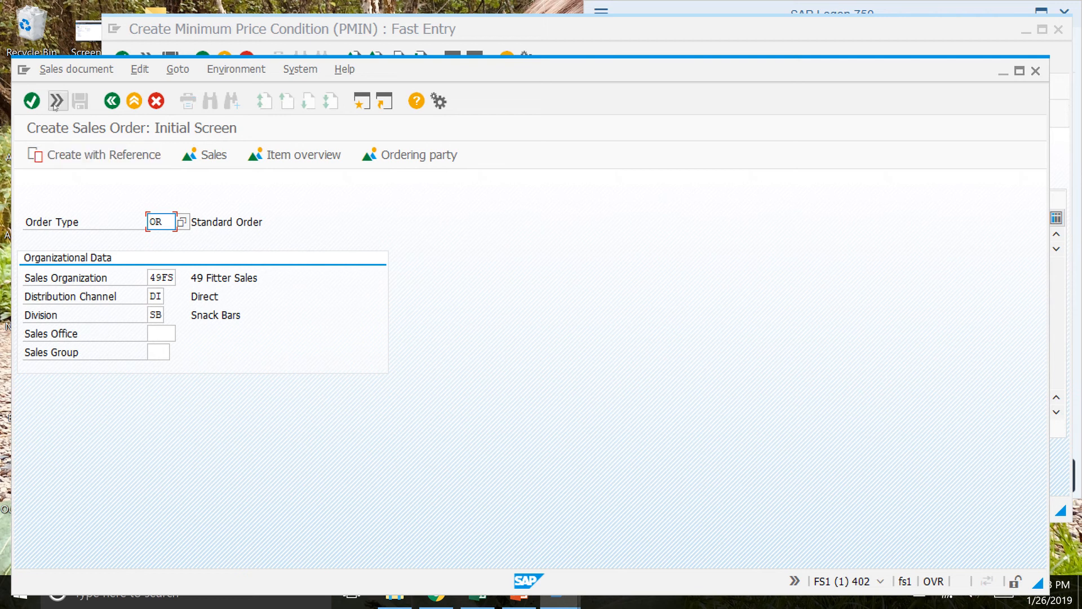
left_click(32, 102)
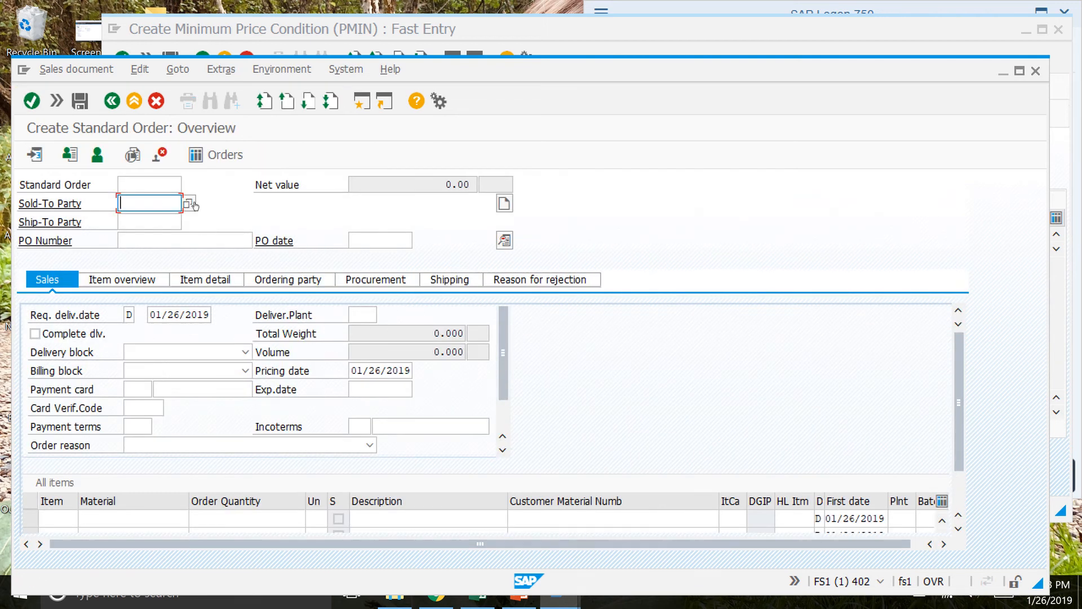
Step: Look up the sold-to party with search term 49 and choose 49 Houghton Health Club
key("Return")
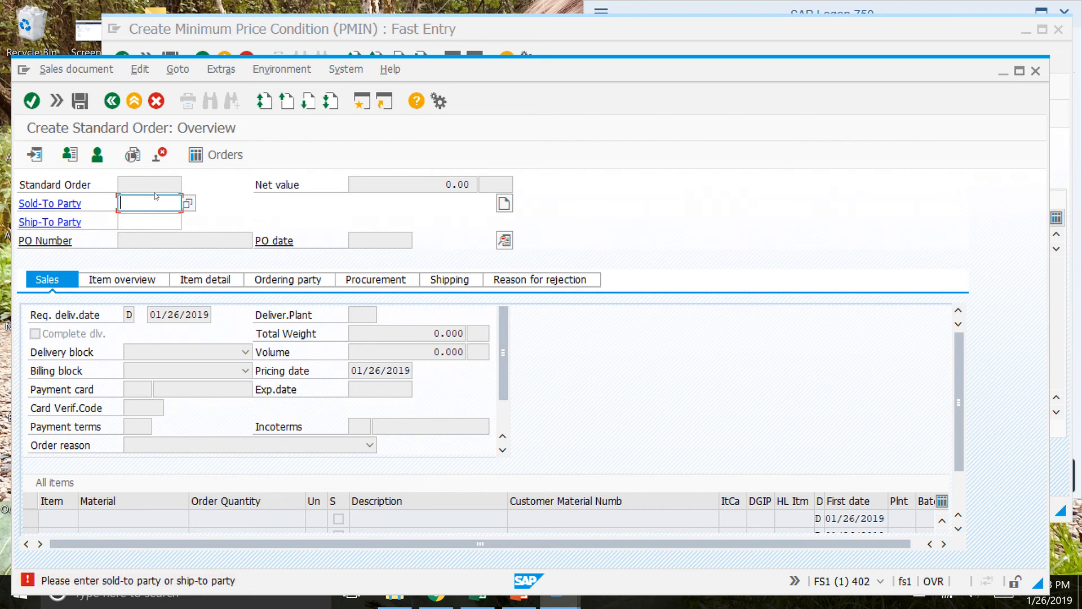
left_click(188, 203)
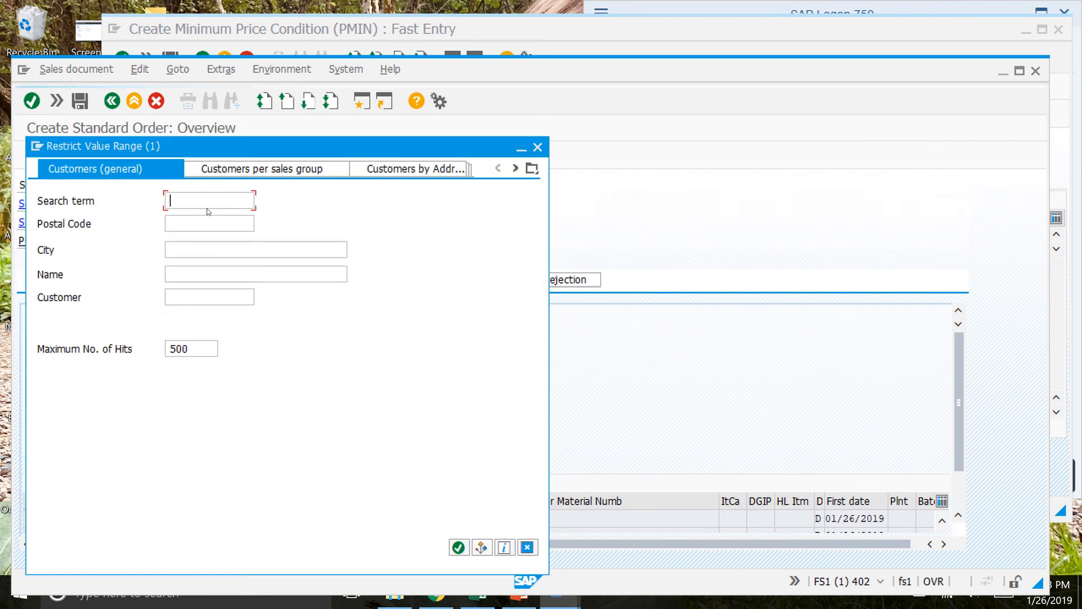
type("49")
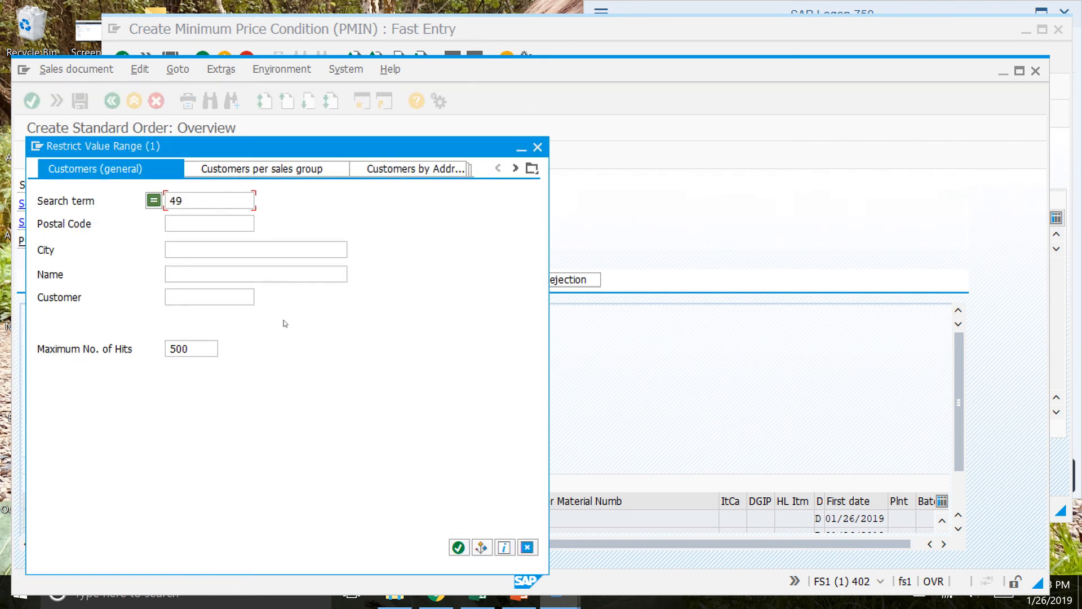
left_click(458, 547)
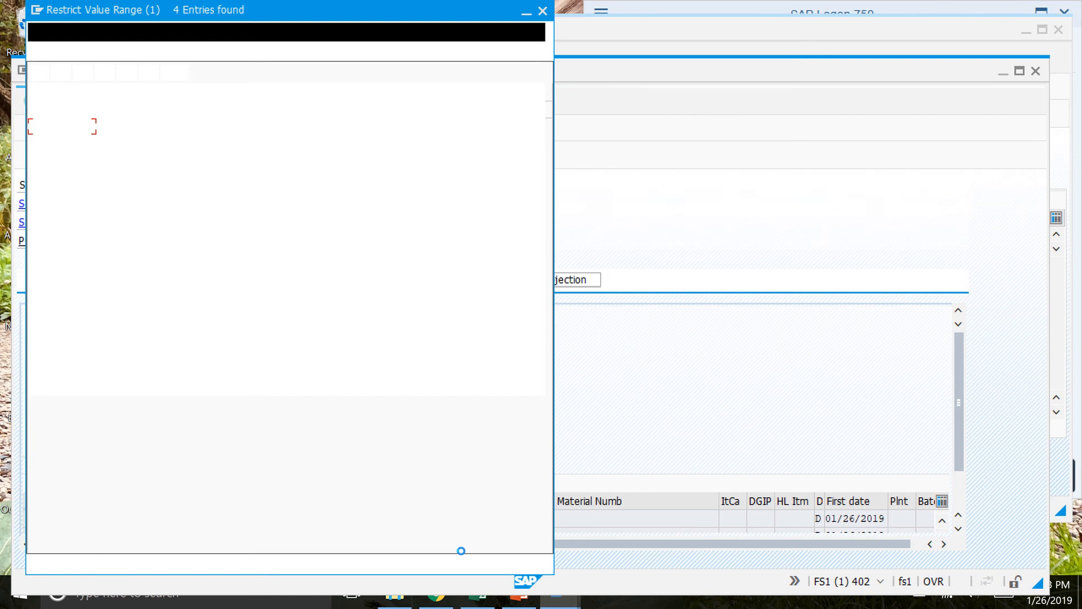
double_click(209, 178)
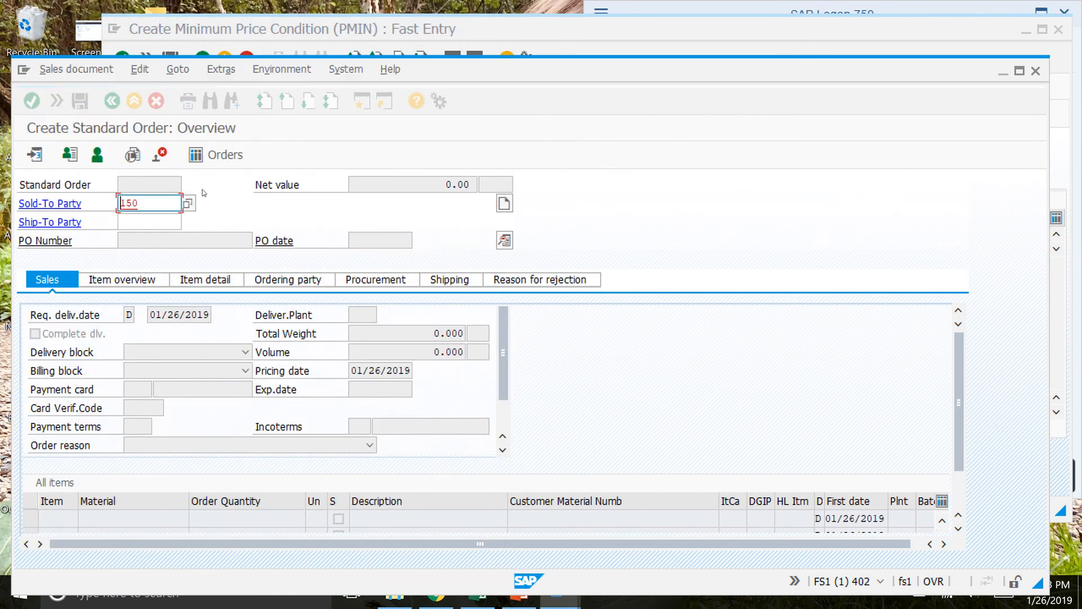
Step: Exit the current sales order without saving its data and open a new standard order (OR) for 49FS, DI, SB
left_click(157, 243)
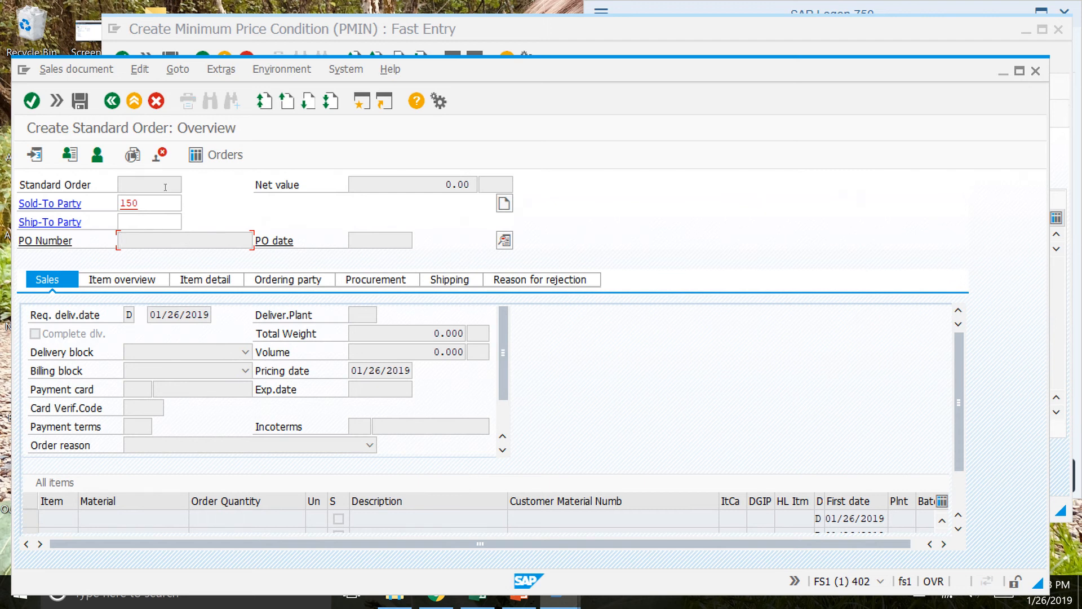
left_click(112, 101)
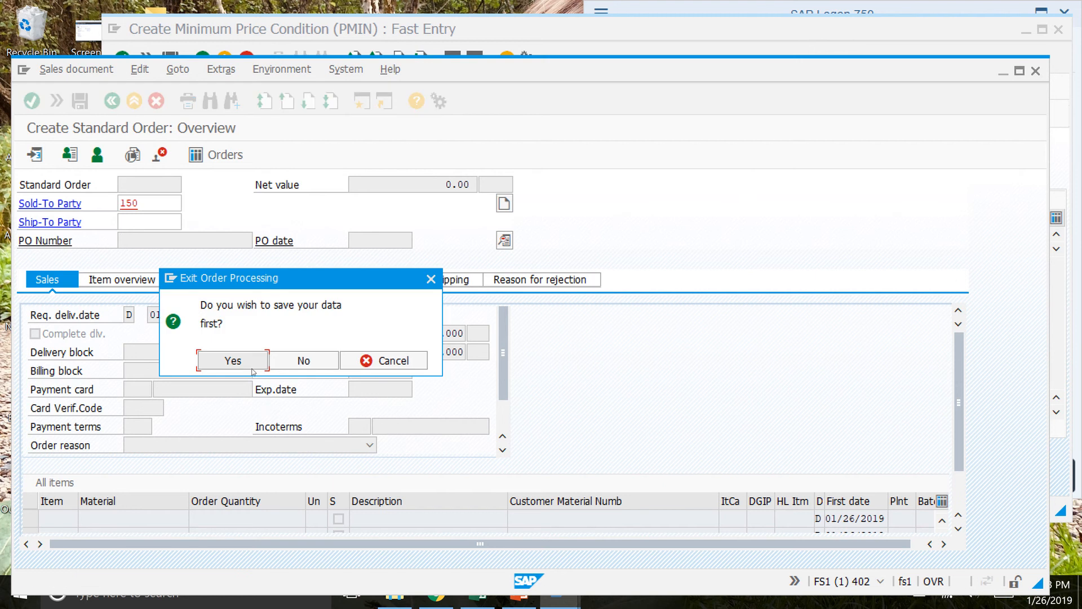
left_click(307, 360)
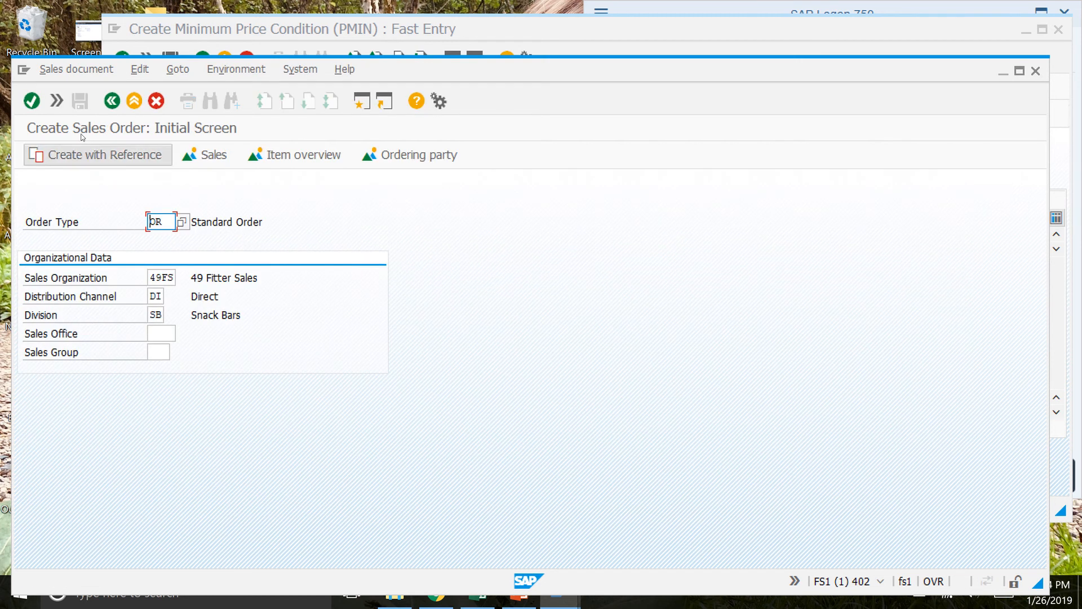
left_click(32, 101)
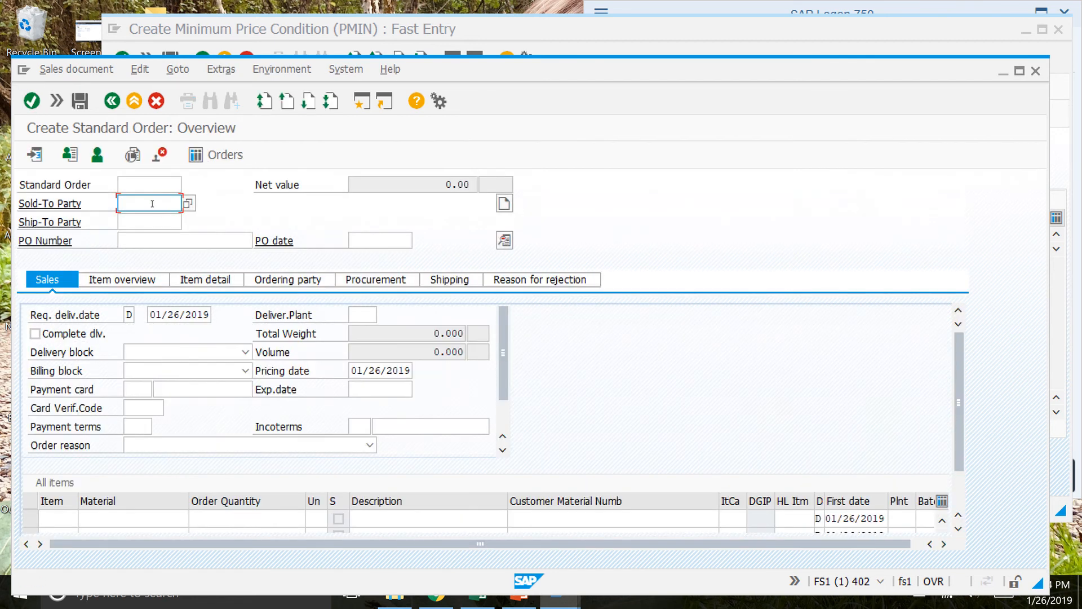
Step: Look up the sold-to party with search term 49, choose 49 Houghton Health Club, and fill in the PO number
left_click(188, 203)
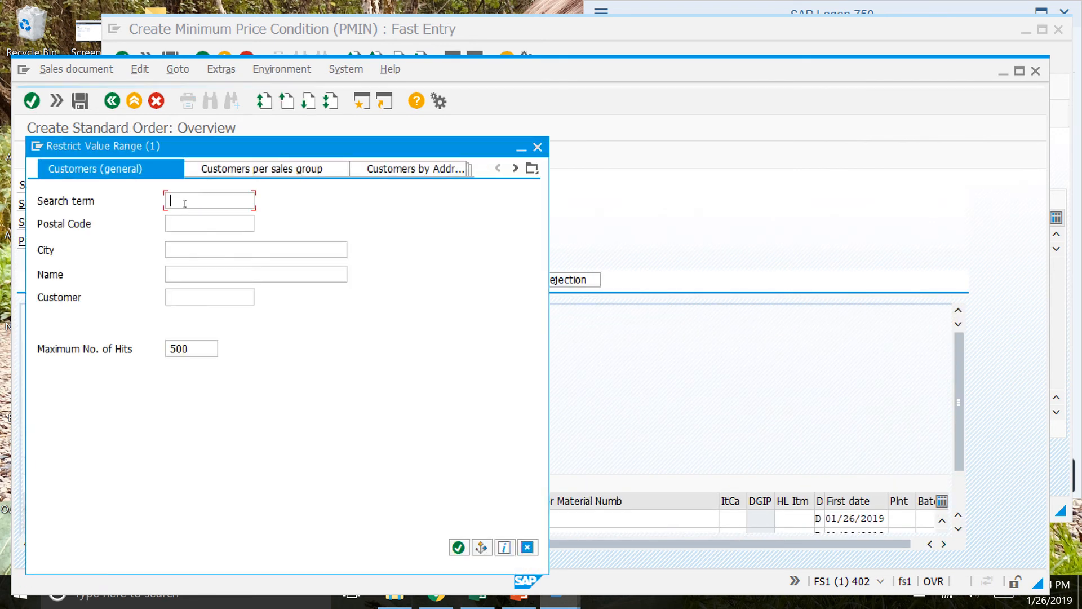
type("49")
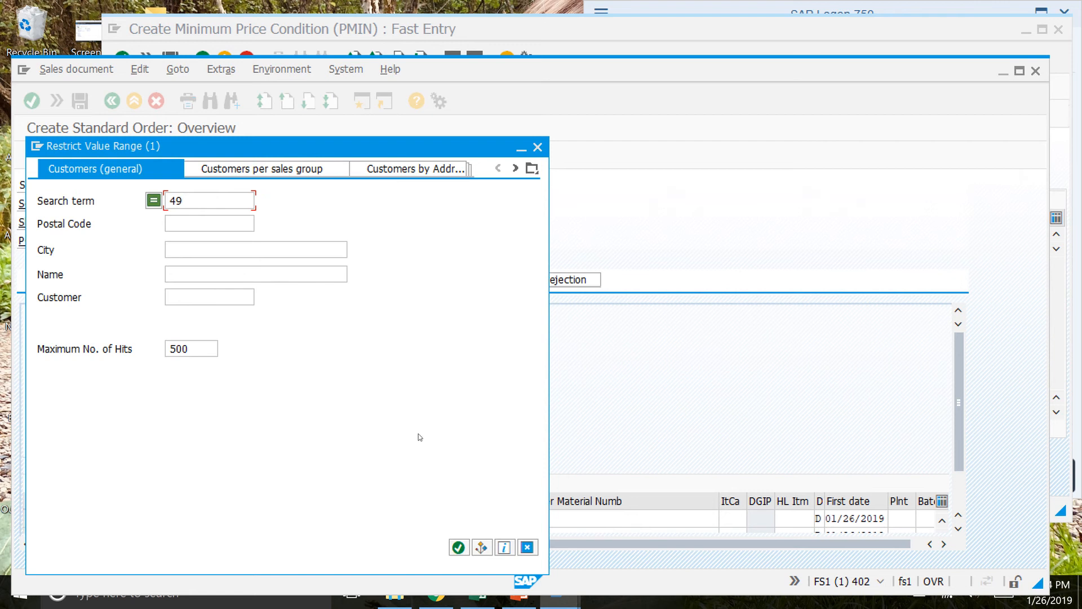
left_click(459, 547)
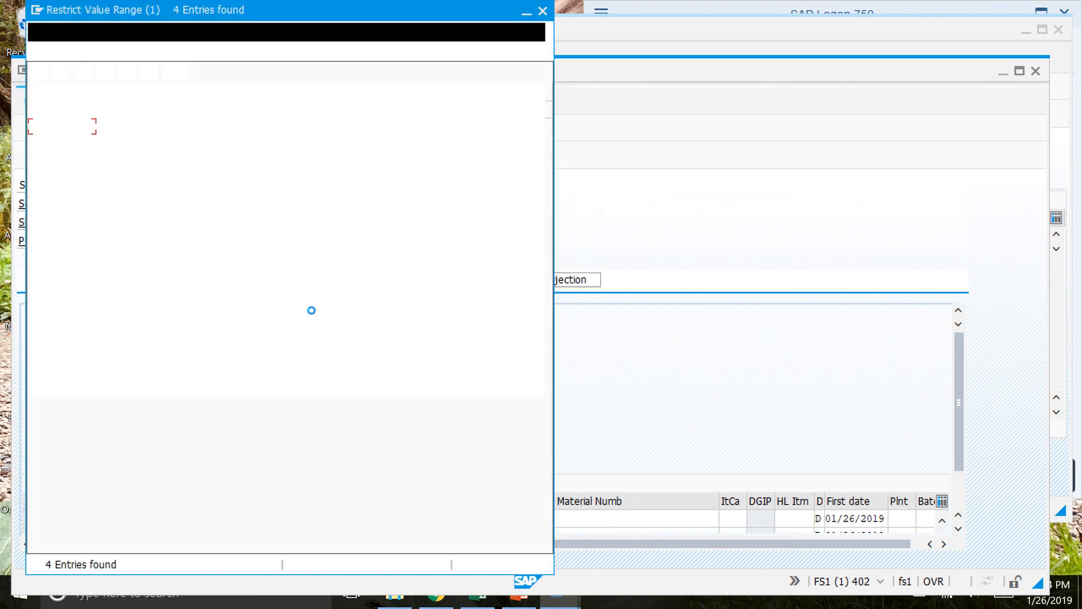
double_click(226, 177)
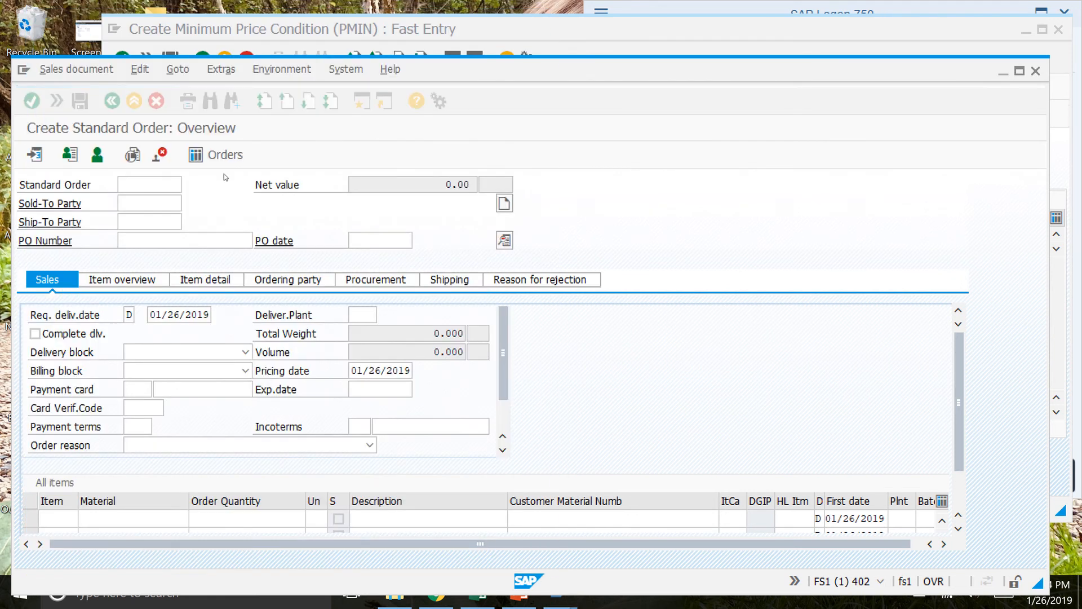
left_click(164, 239)
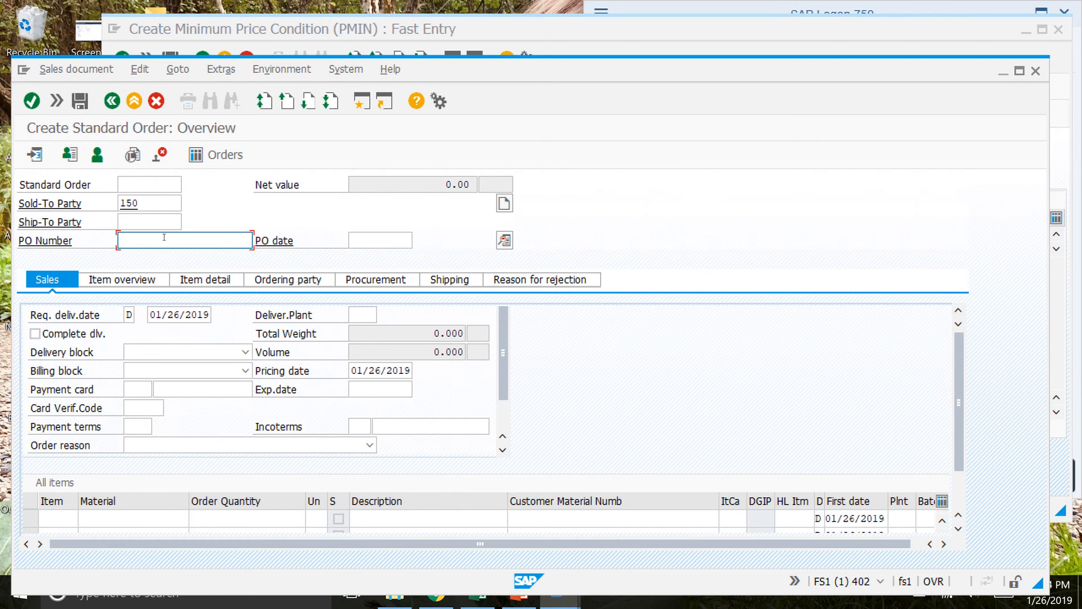
type("hhc1")
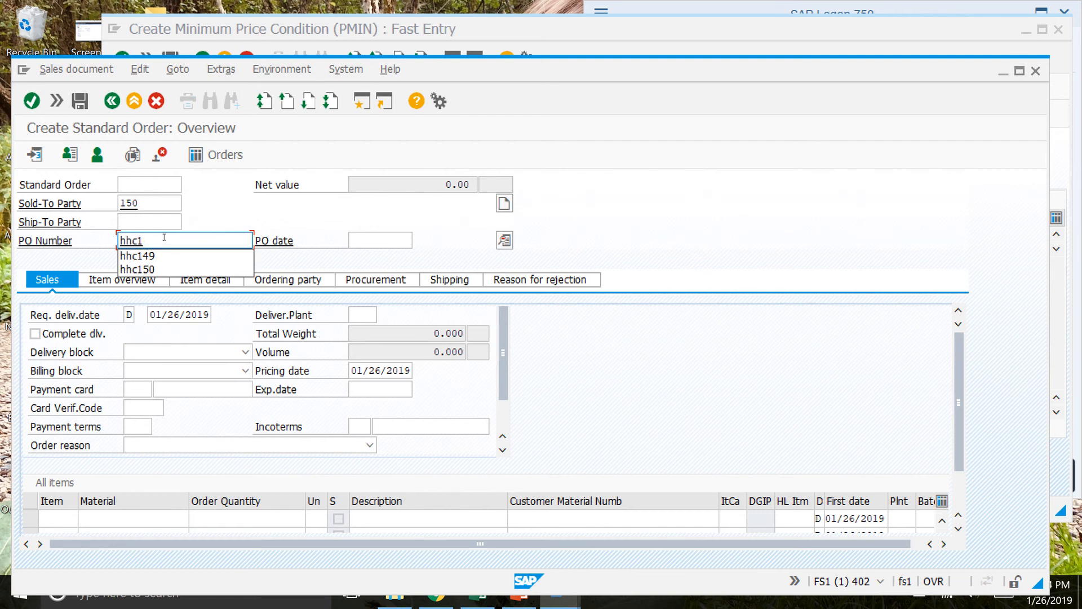
type("49")
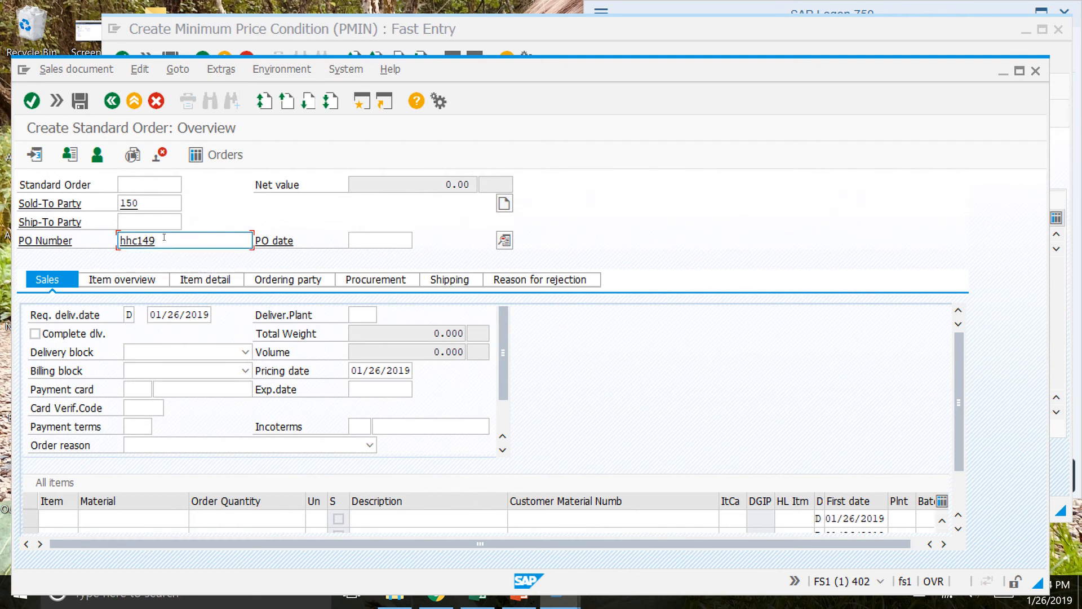
Step: Search for the first item's material by material group SALES and description 49*, and choose 49 NRG-B (49F110)
left_click(151, 518)
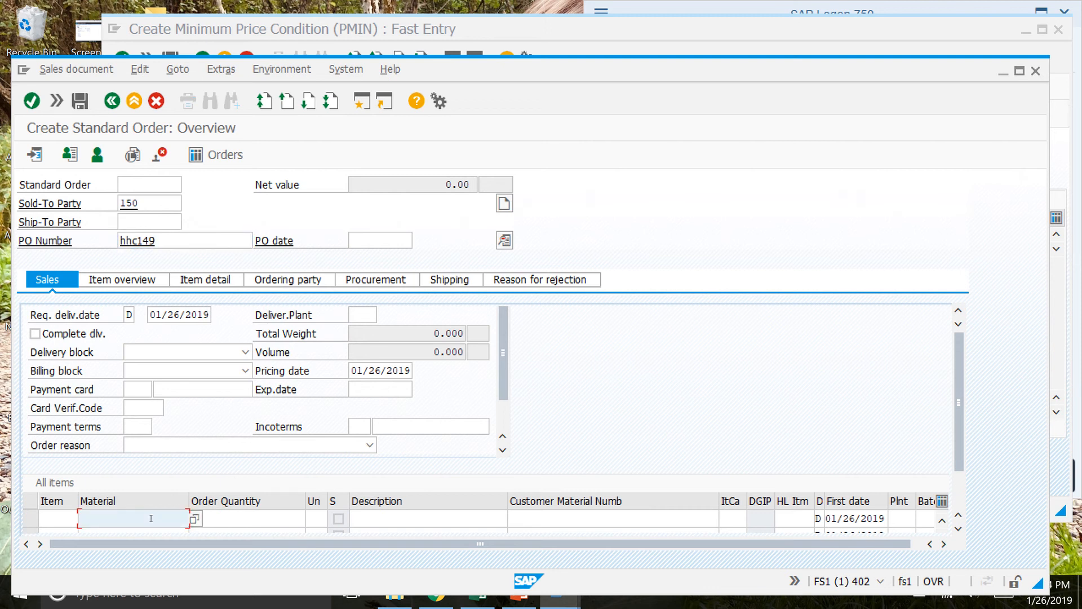
left_click(195, 519)
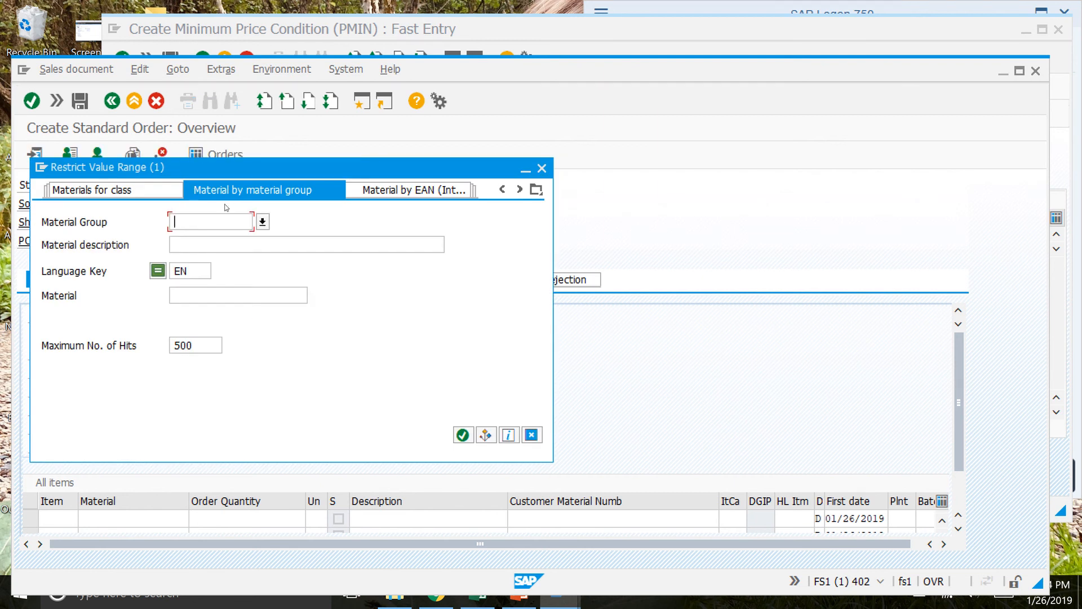
left_click(263, 222)
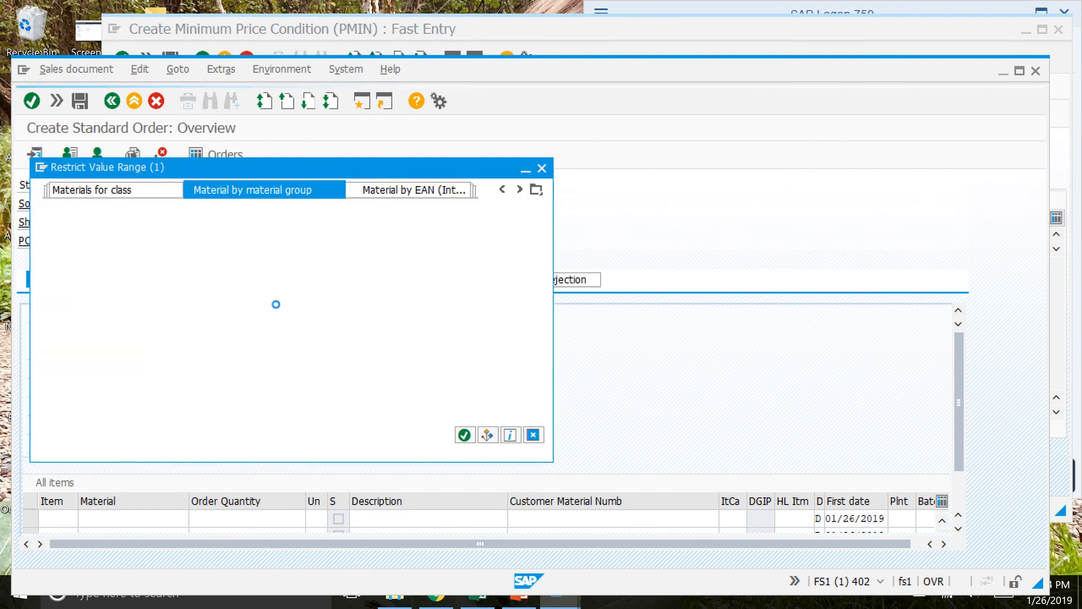
double_click(73, 183)
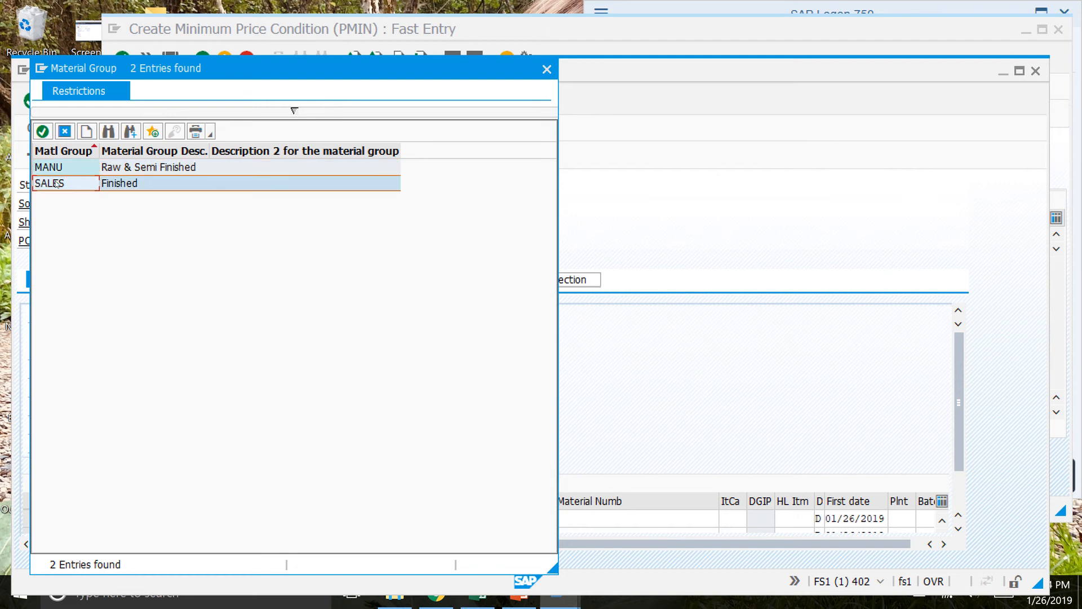
left_click(219, 245)
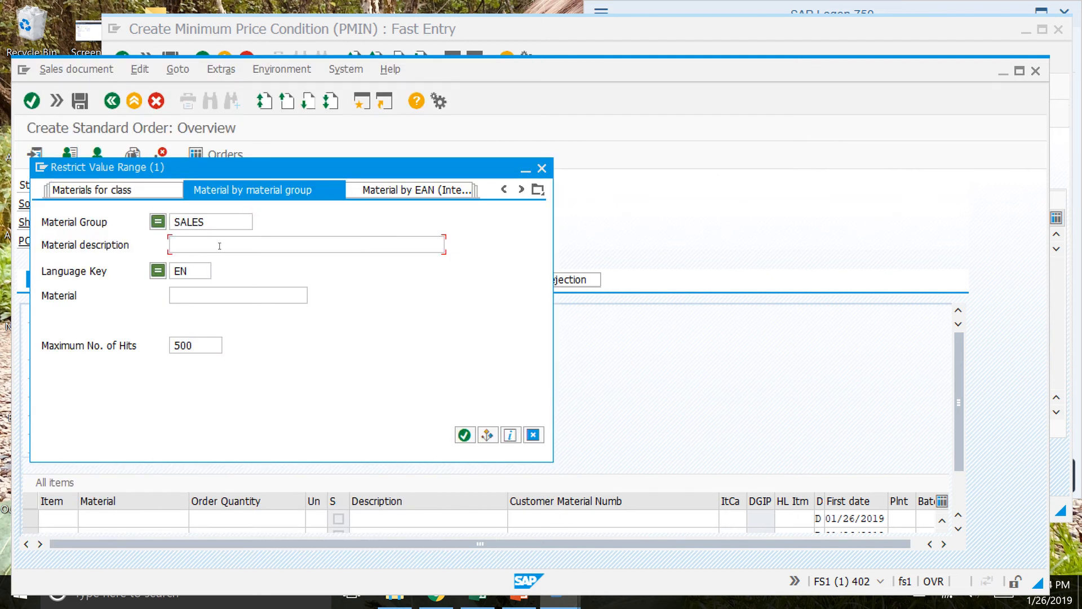
type("49*")
left_click(464, 435)
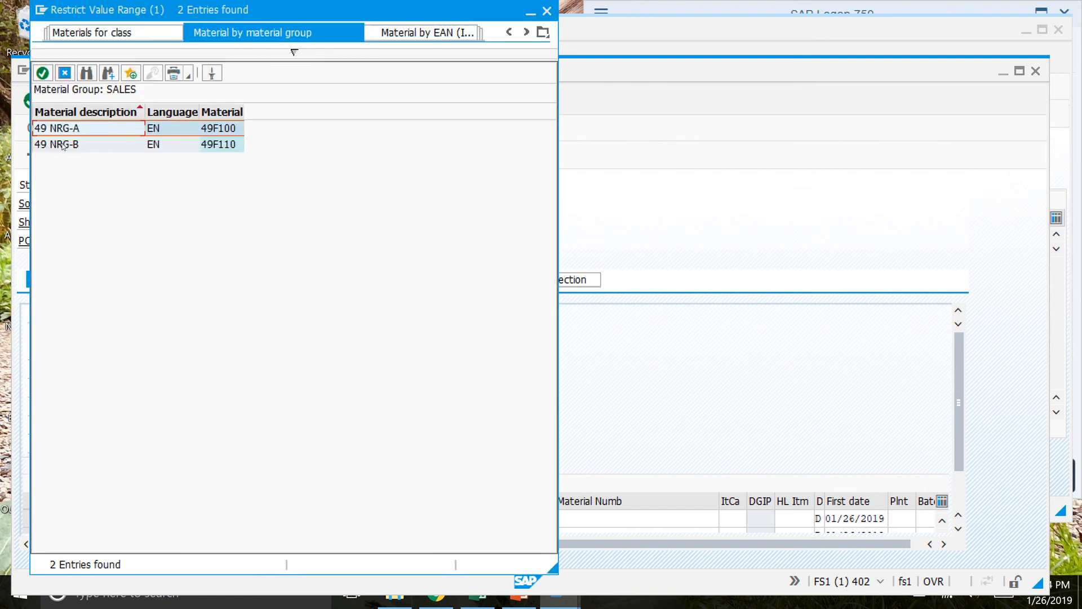
left_click(62, 145)
double_click(62, 145)
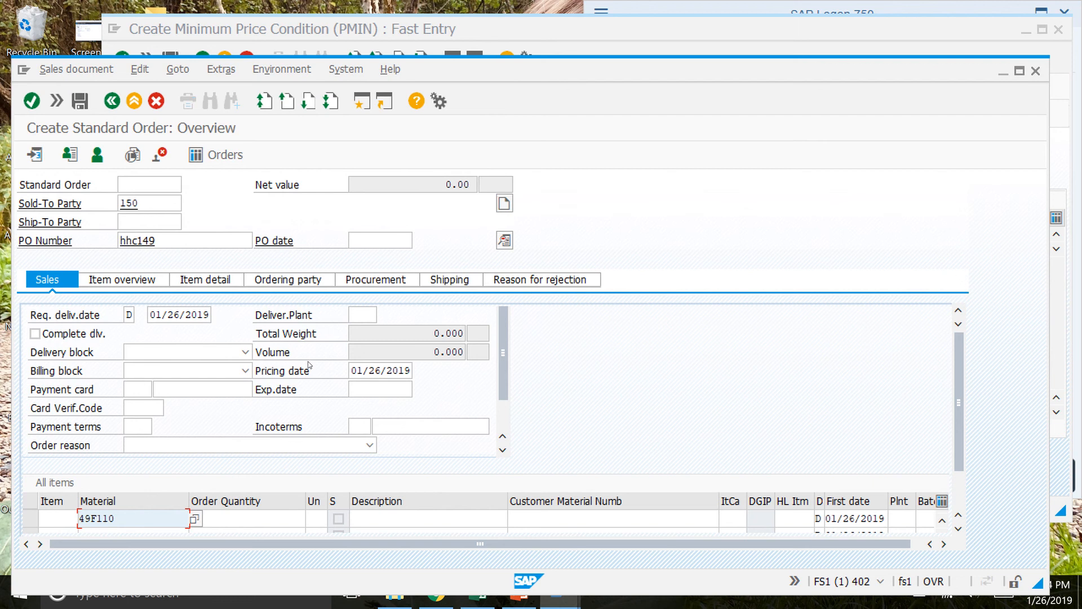
Step: Set the order quantity of material 49F110 to 10 and confirm the entry
left_click(233, 514)
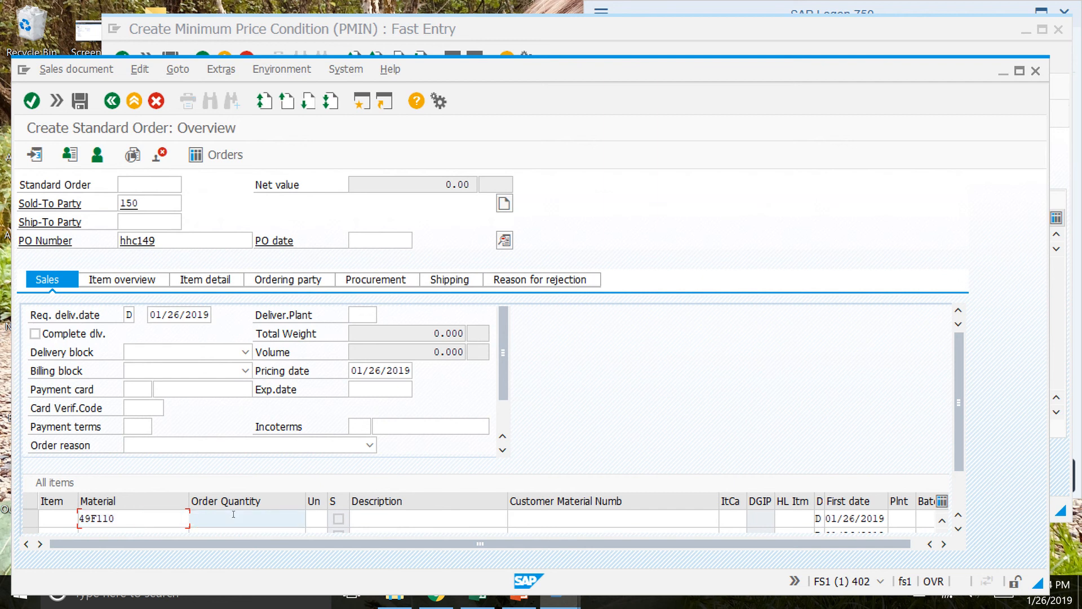
type("10")
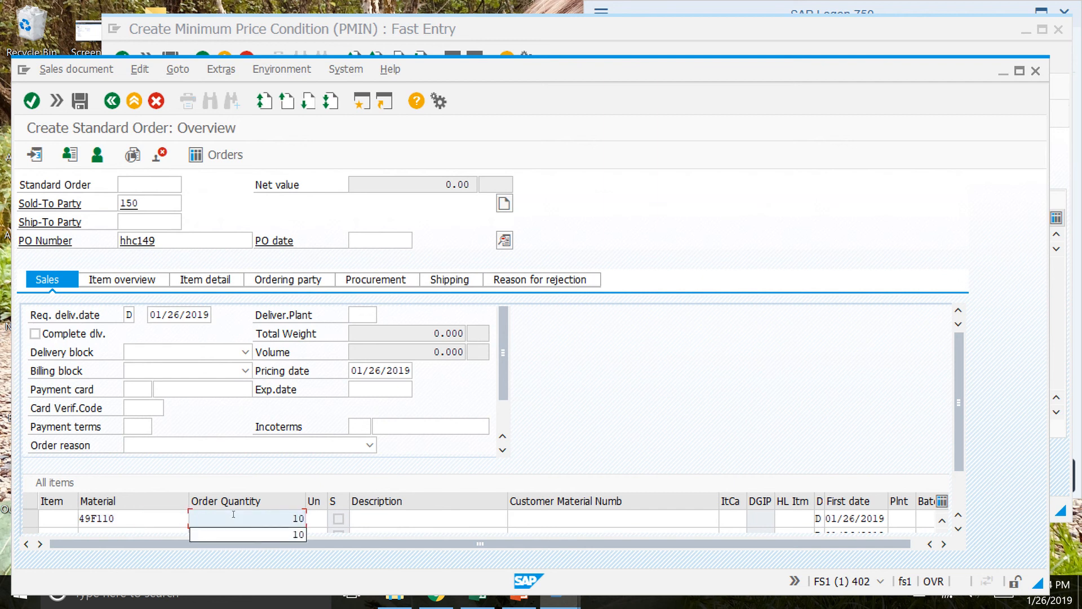
left_click(31, 102)
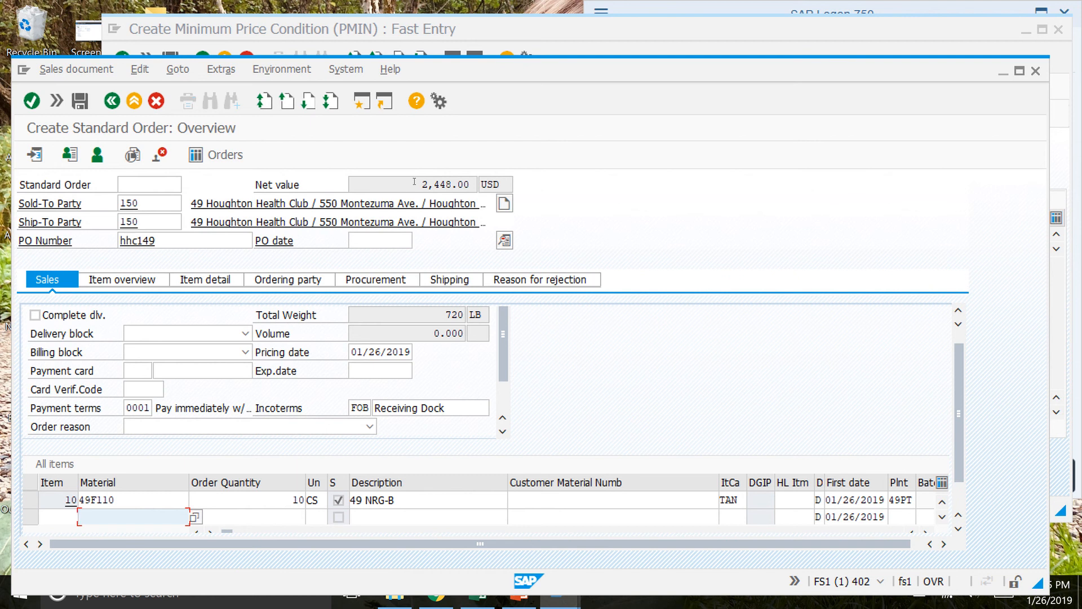
Step: Open the pricing conditions of item 10 and examine the pricing elements from the price through minimum price, cost and profit
left_click(958, 529)
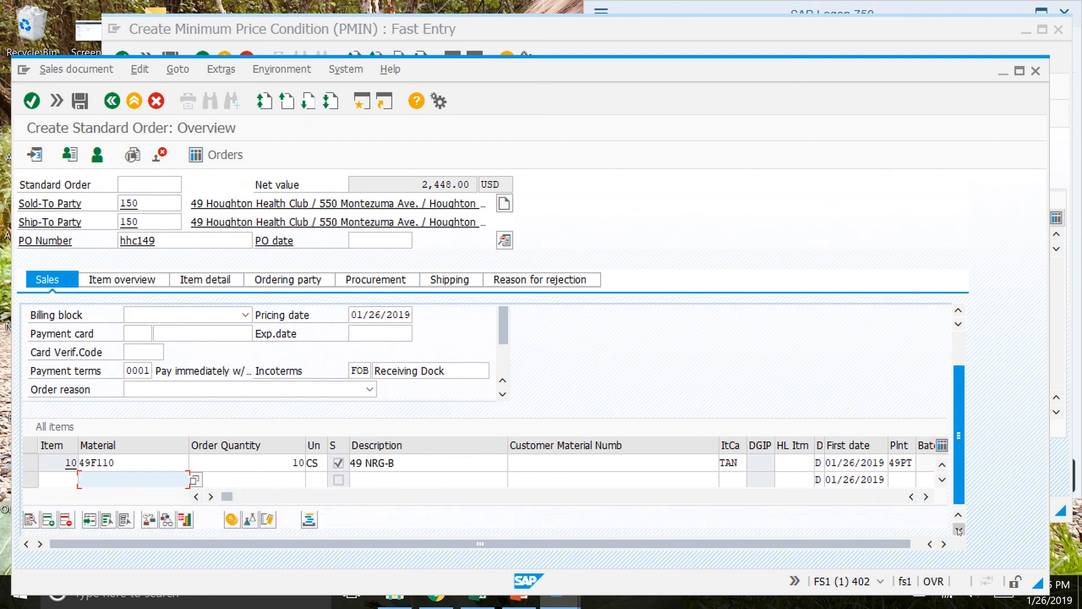
left_click(231, 519)
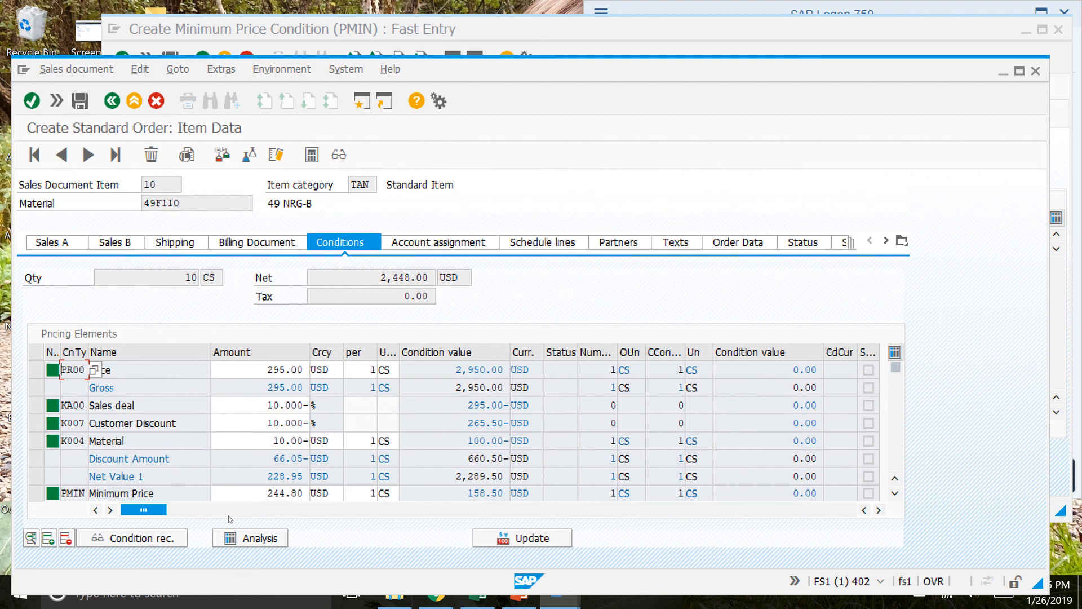
left_click(895, 494)
left_click(895, 494)
left_click(895, 494)
left_click(895, 495)
left_click(895, 495)
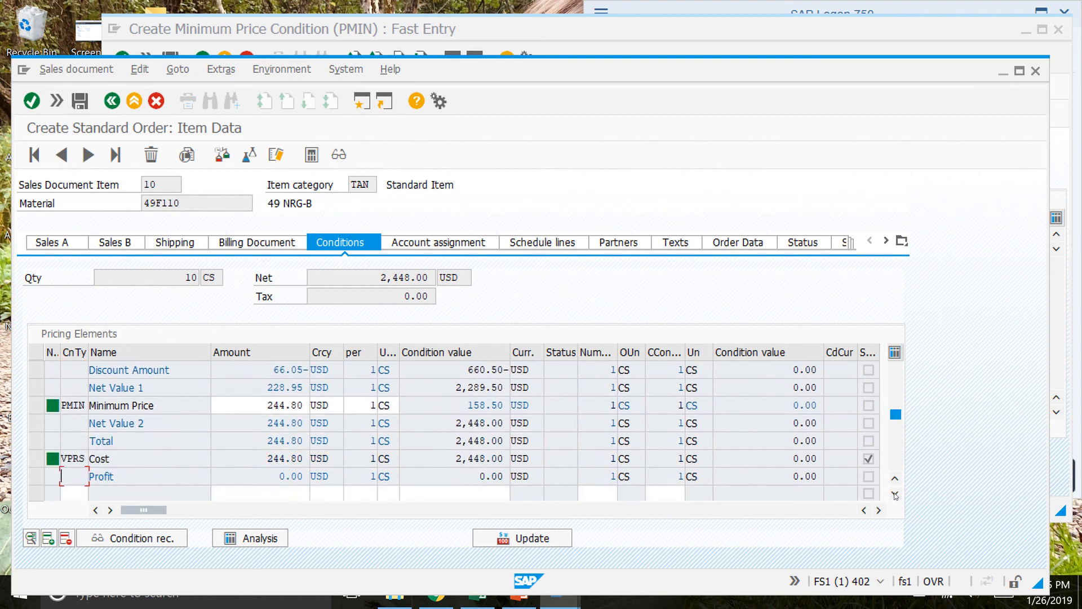
left_click(895, 494)
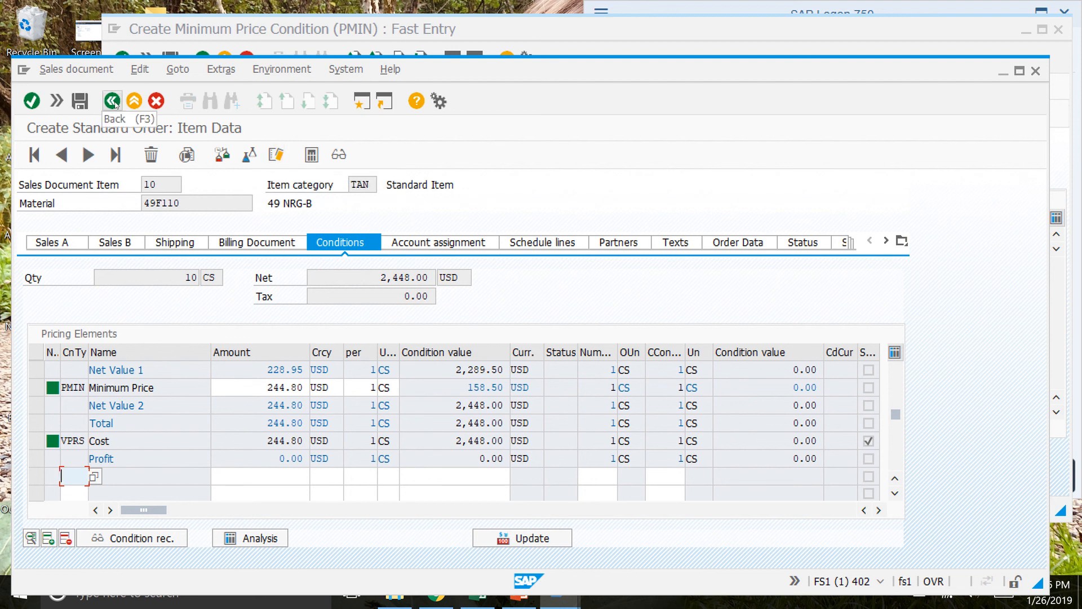
Step: Return from the item conditions to the order overview, save the standard order and exit to the SAP Easy Access menu
left_click(113, 102)
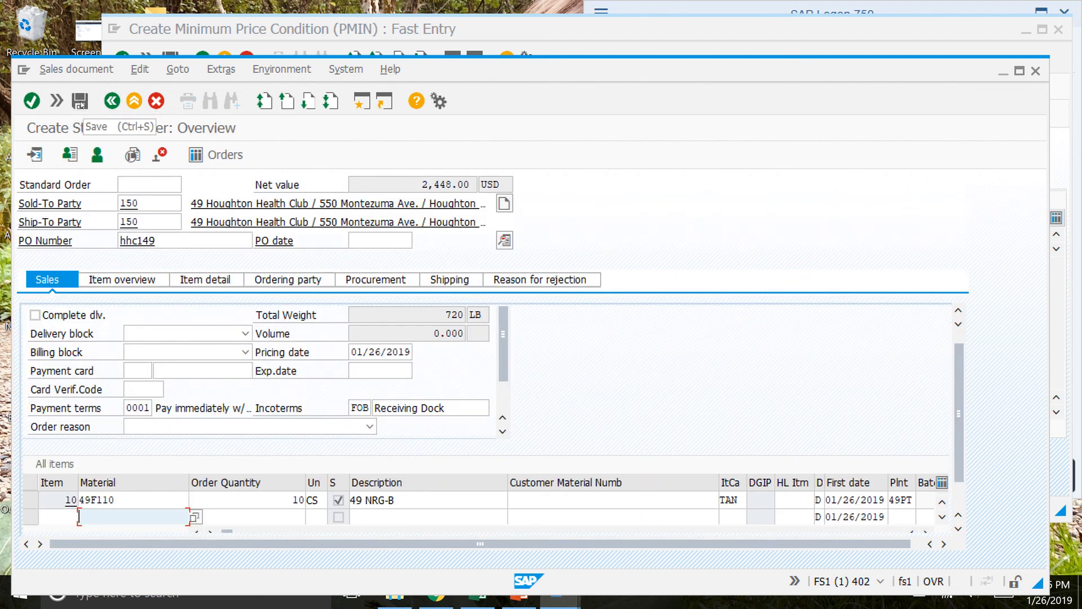
left_click(81, 102)
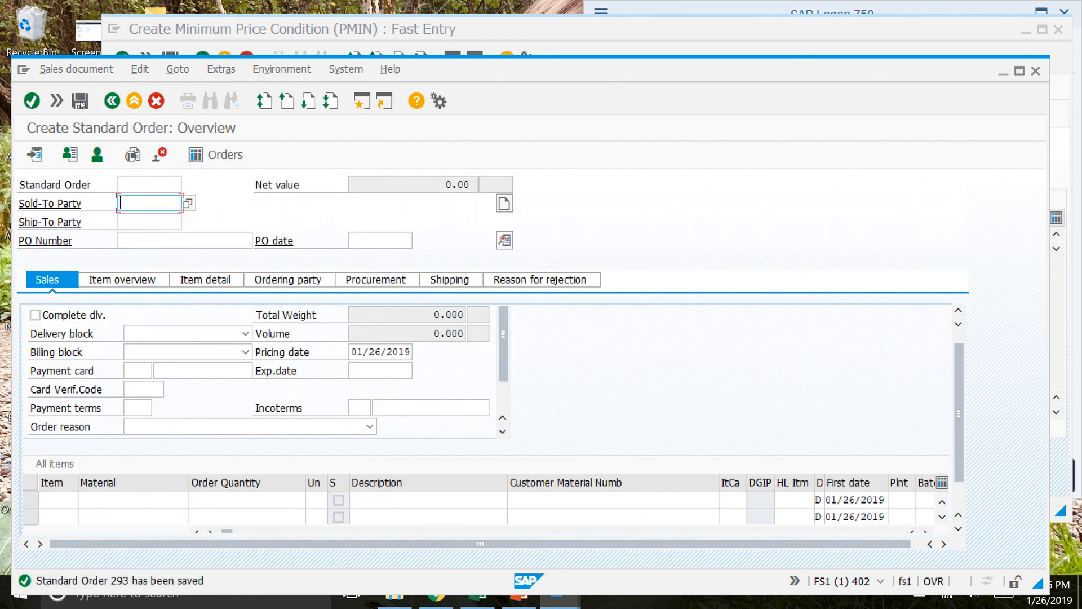
left_click(134, 102)
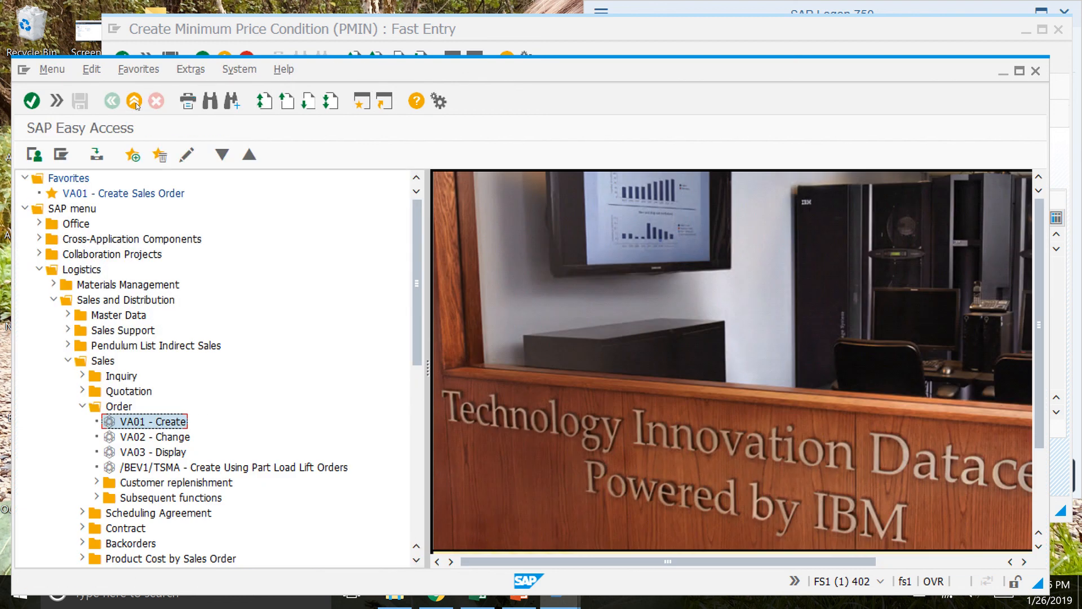